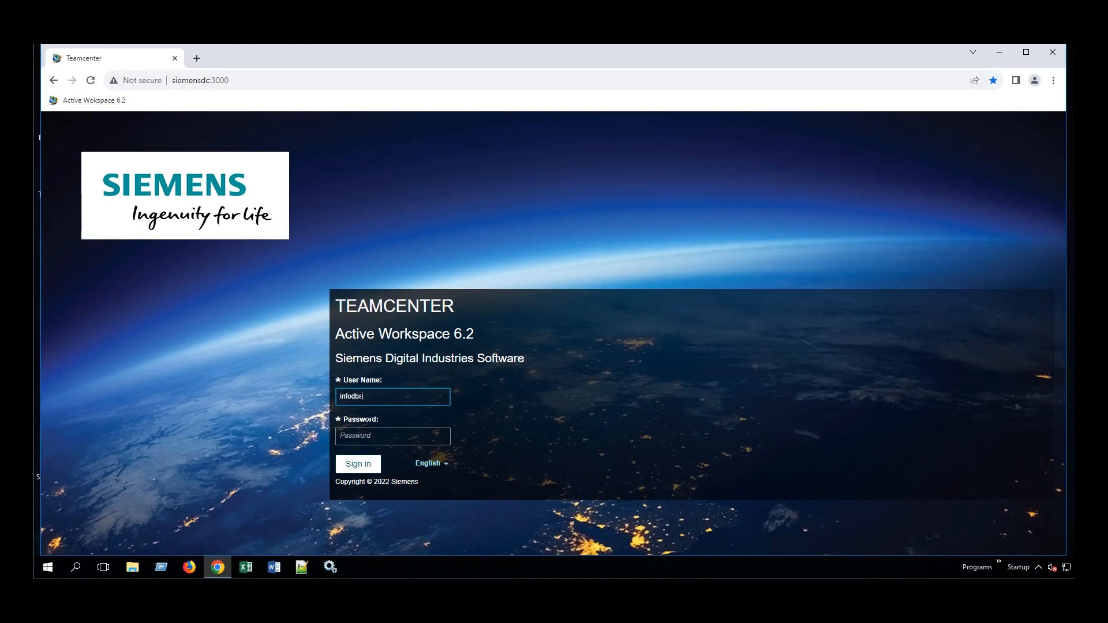
Sign in to Active Workspace with the user name, then minimize the browser to show the desktop.
{"action": "type", "text": "infodba"}
{"action": "key", "text": "Return"}
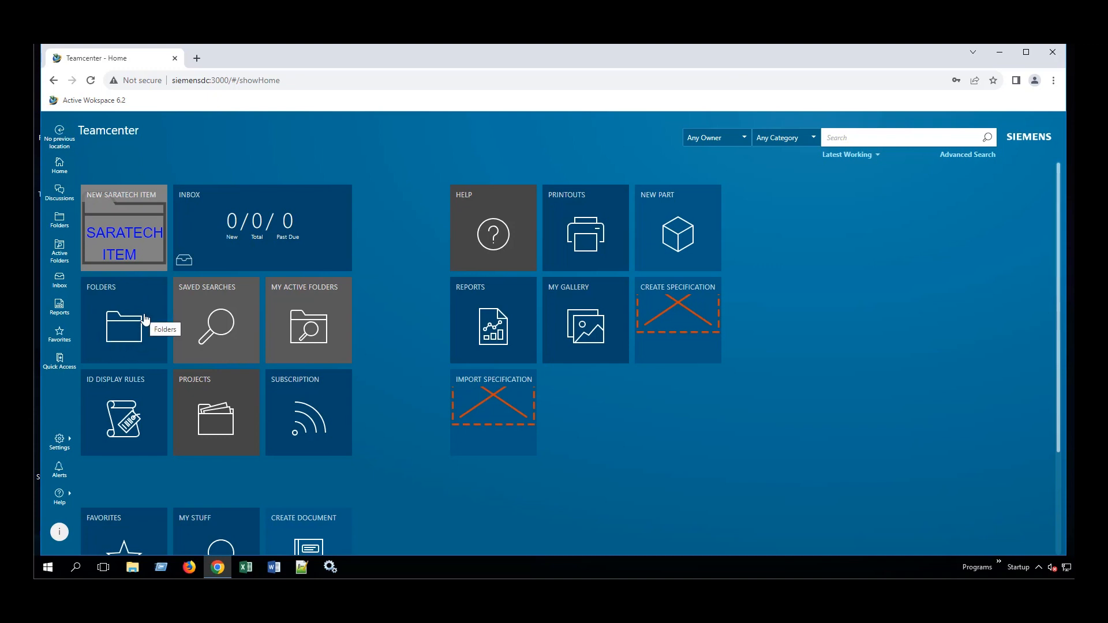
{"action": "left_click", "coordinate": [1000, 53]}
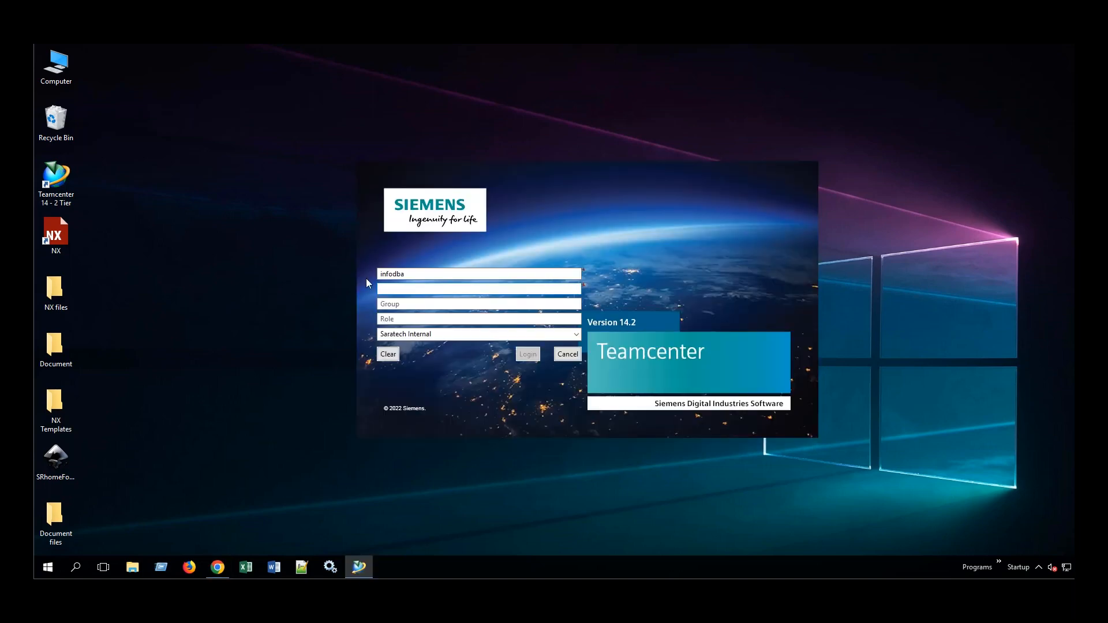
Enter the account password in the rich client login to open My Teamcenter.
{"action": "type", "text": "in"}
{"action": "key", "text": "Return"}
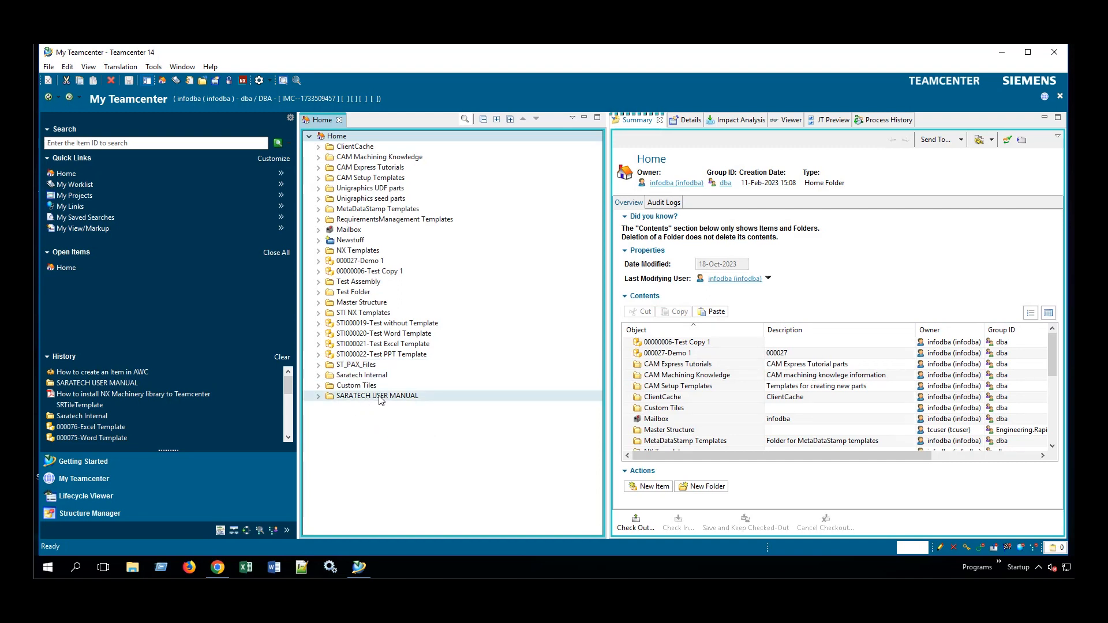
Expand and collapse SARATECH USER MANUAL to check its two items, then return to the browser.
{"action": "left_click", "coordinate": [319, 397]}
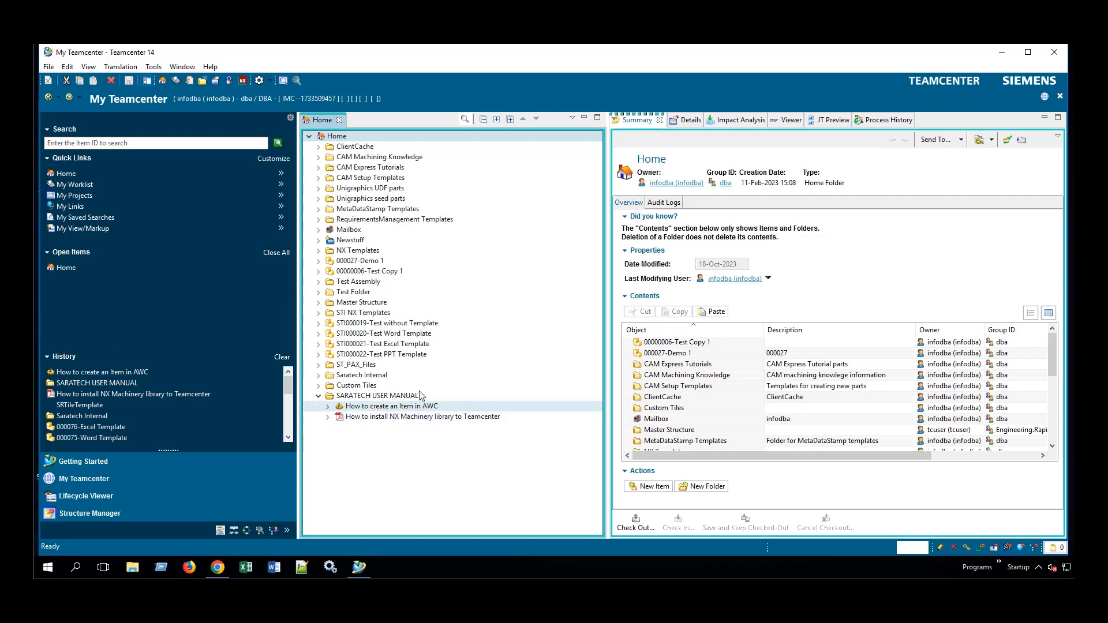
{"action": "left_click", "coordinate": [320, 398]}
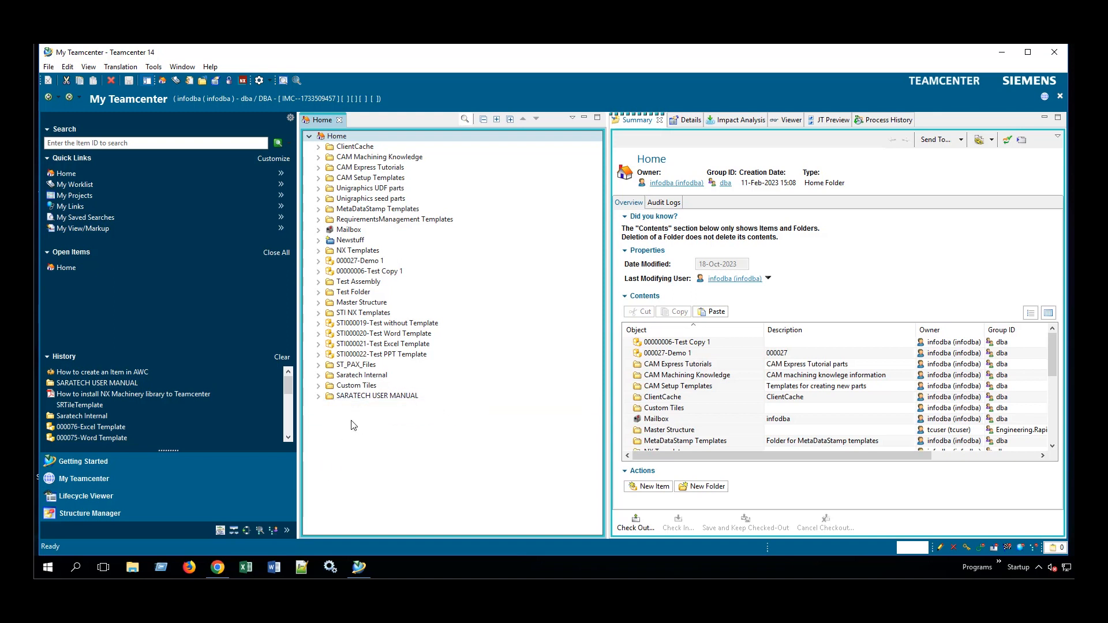
{"action": "left_click", "coordinate": [218, 567]}
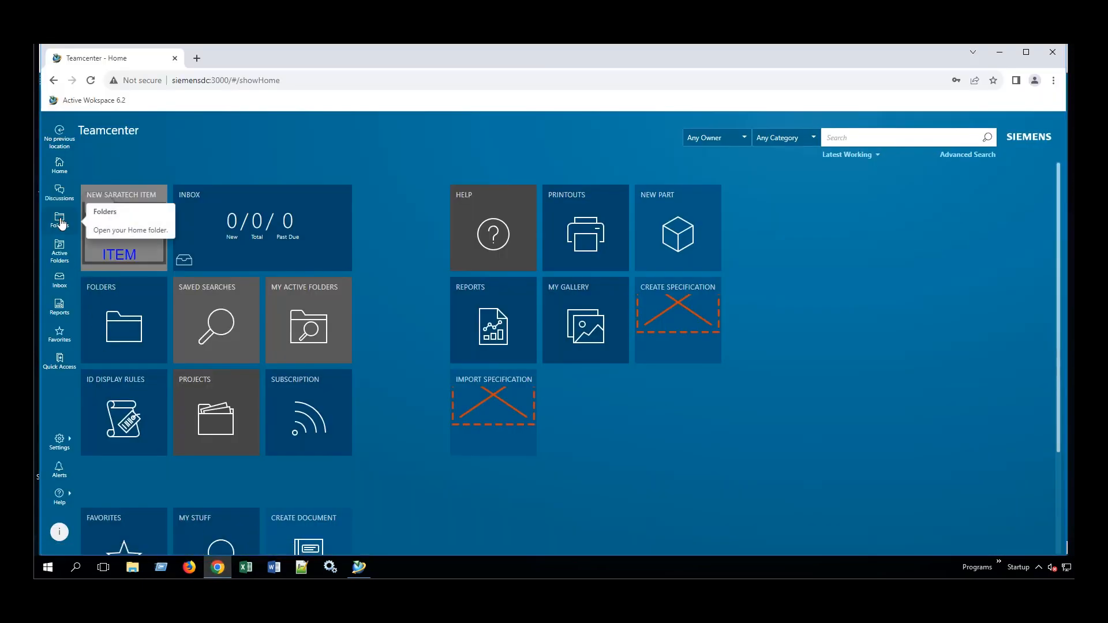
Copy the Active Workspace Home folder address and paste it into a new Notepad note.
{"action": "left_click", "coordinate": [62, 223]}
{"action": "left_click", "coordinate": [502, 79]}
{"action": "key", "text": "ctrl+c"}
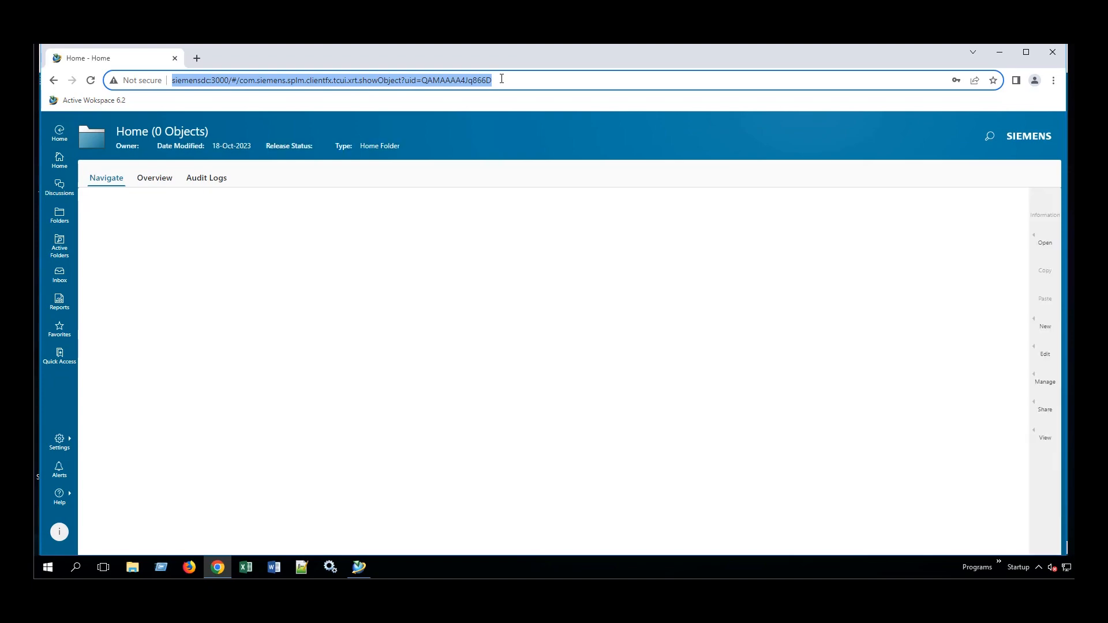
{"action": "left_click", "coordinate": [1000, 52]}
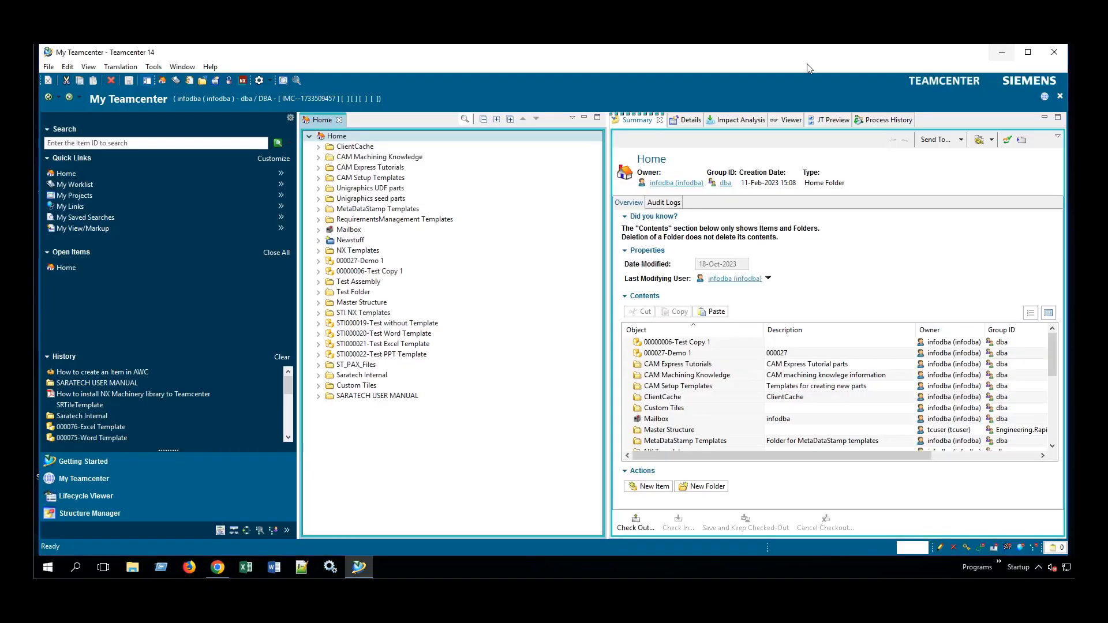
{"action": "left_click", "coordinate": [75, 568]}
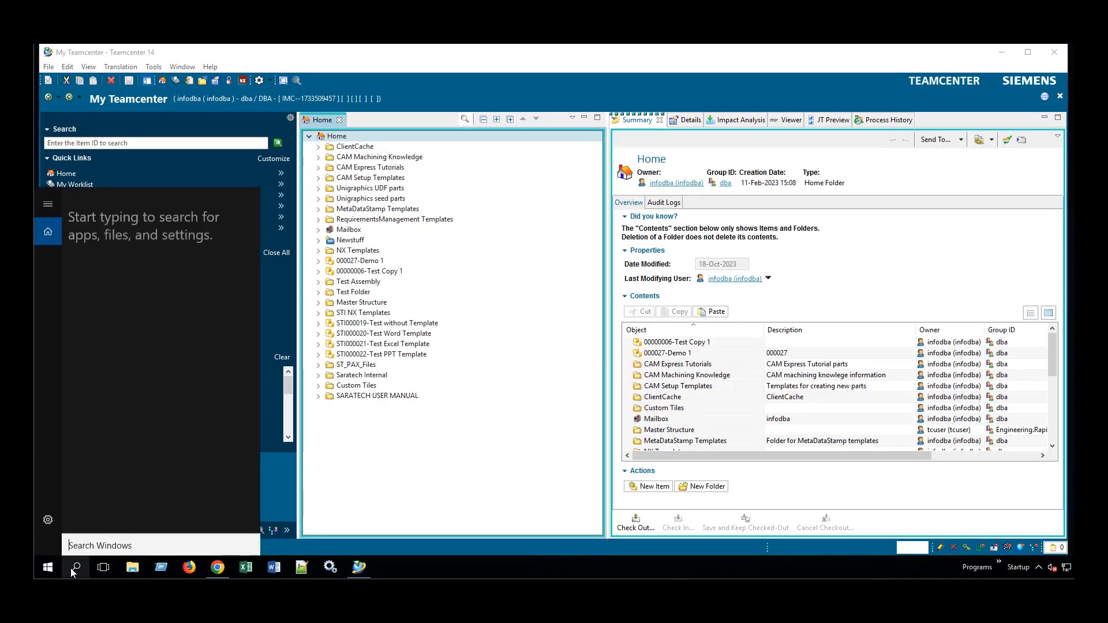
{"action": "type", "text": "not"}
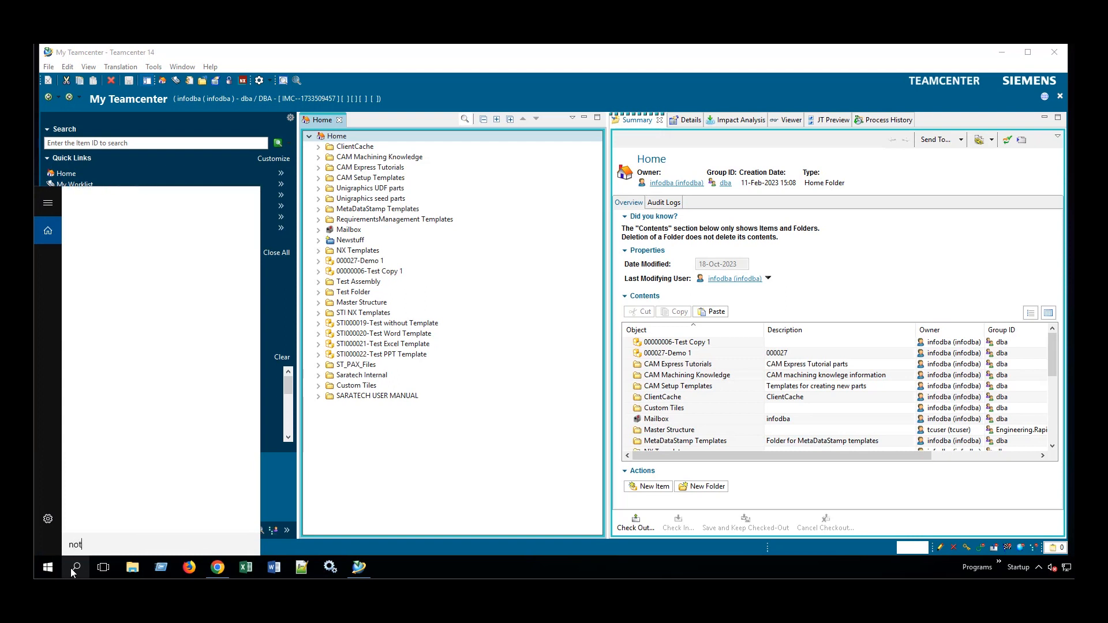
{"action": "type", "text": "e"}
{"action": "key", "text": "Return"}
{"action": "key", "text": "ctrl+v"}
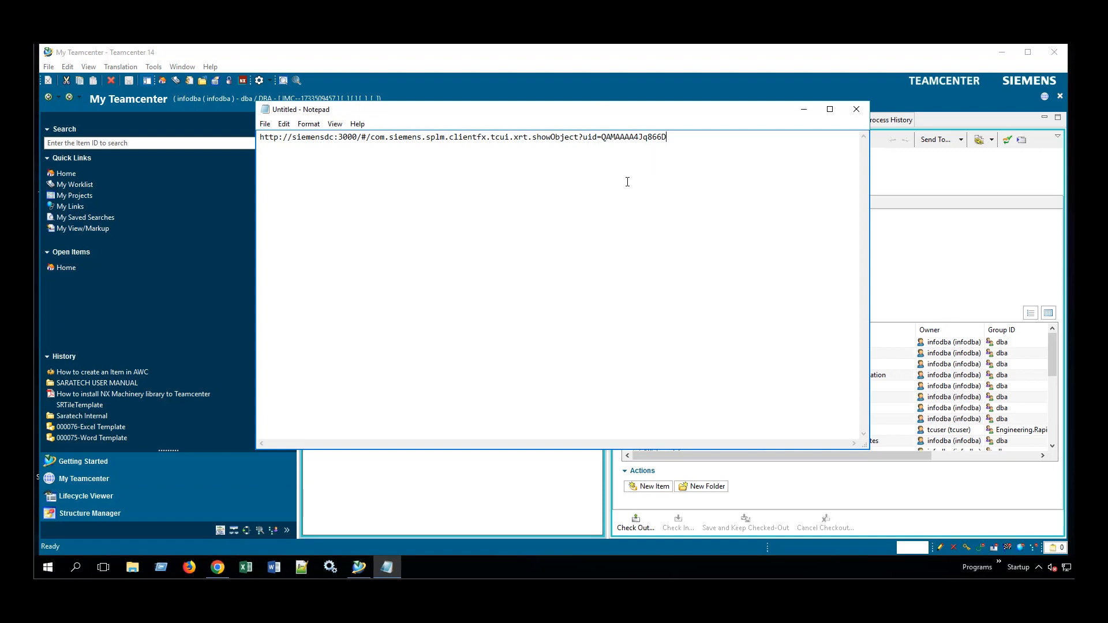
{"action": "left_click", "coordinate": [448, 497]}
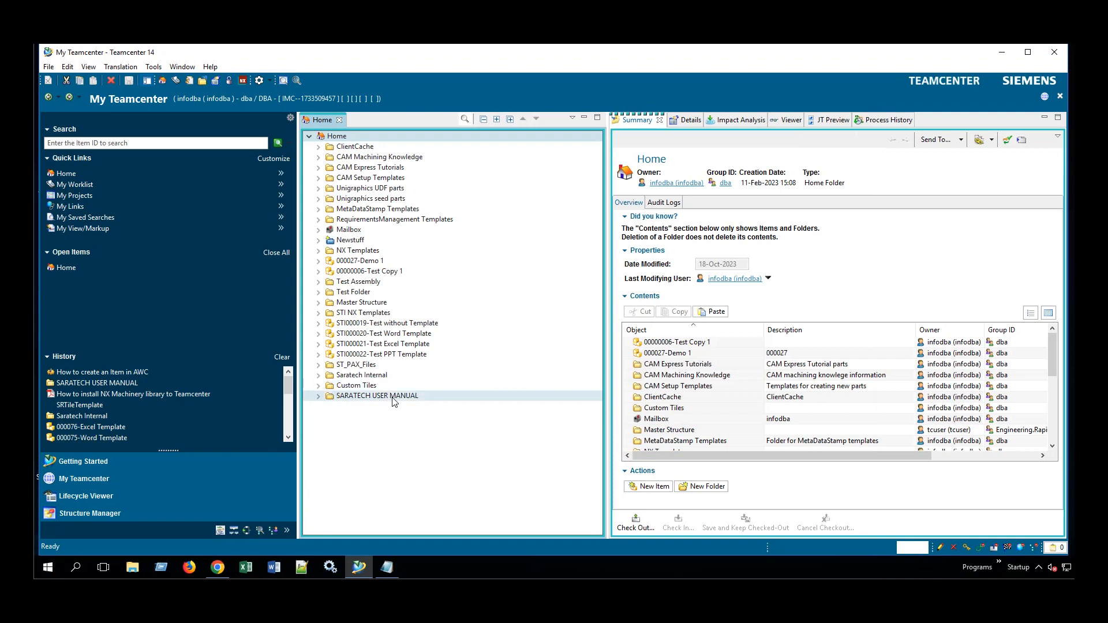
Show the Print Object view listing SARATECH USER MANUAL's attributes.
{"action": "left_click", "coordinate": [394, 396]}
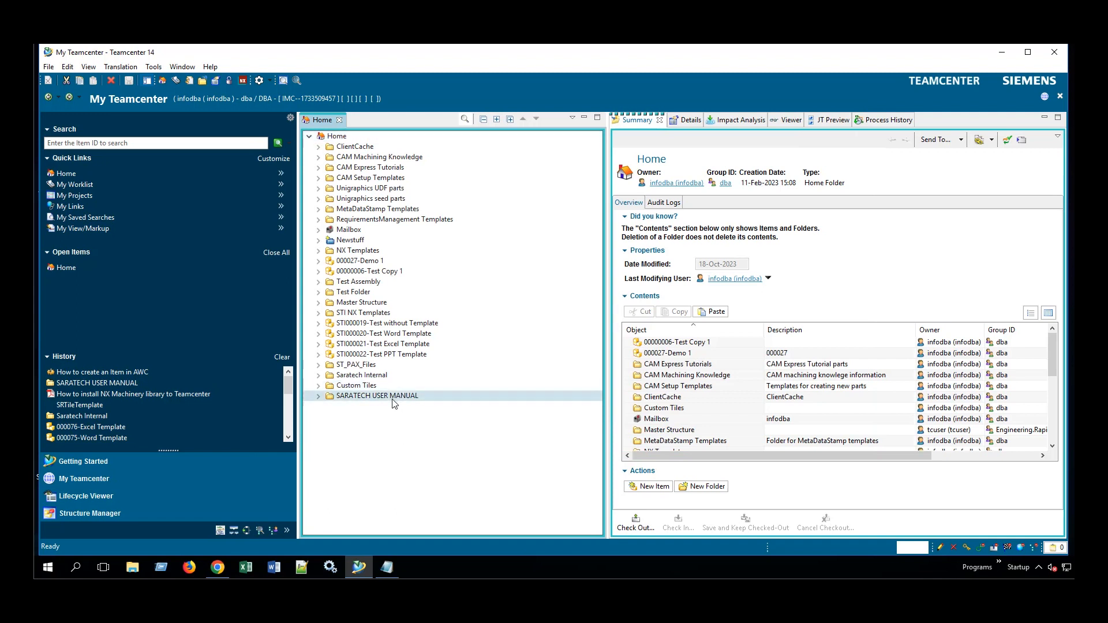
{"action": "left_click", "coordinate": [190, 68]}
{"action": "mouse_move", "coordinate": [219, 94]}
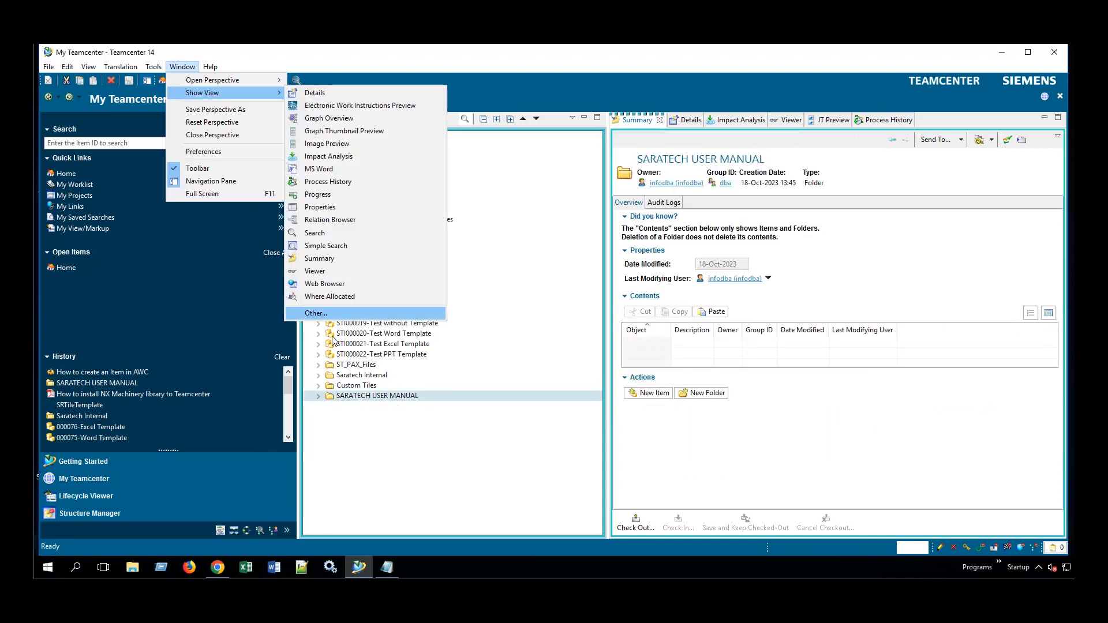
{"action": "left_click", "coordinate": [316, 313]}
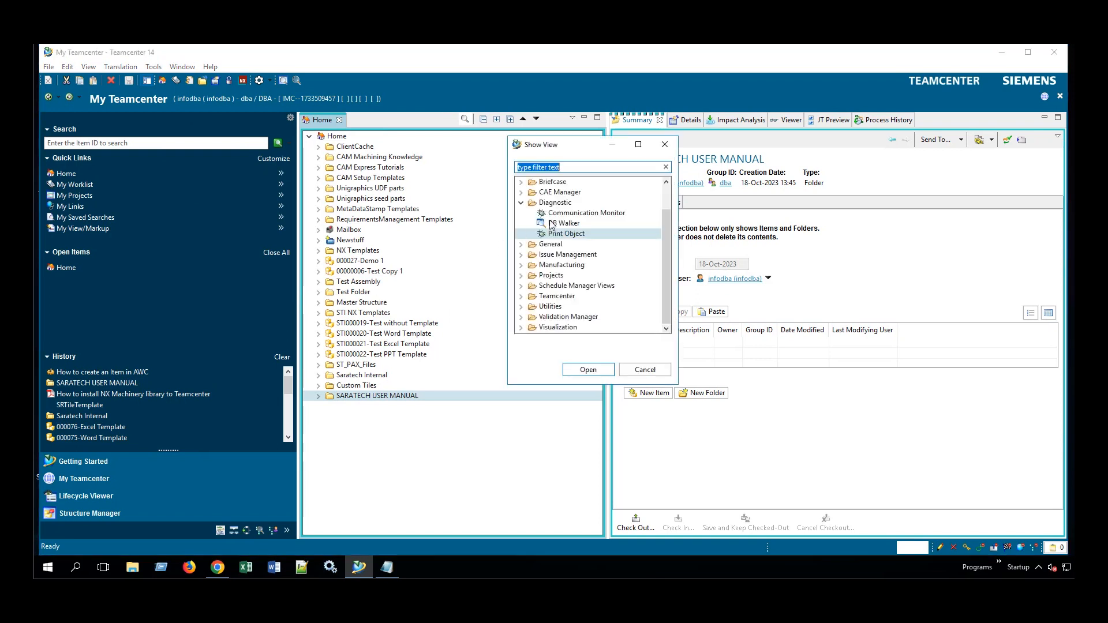
{"action": "left_click", "coordinate": [581, 367]}
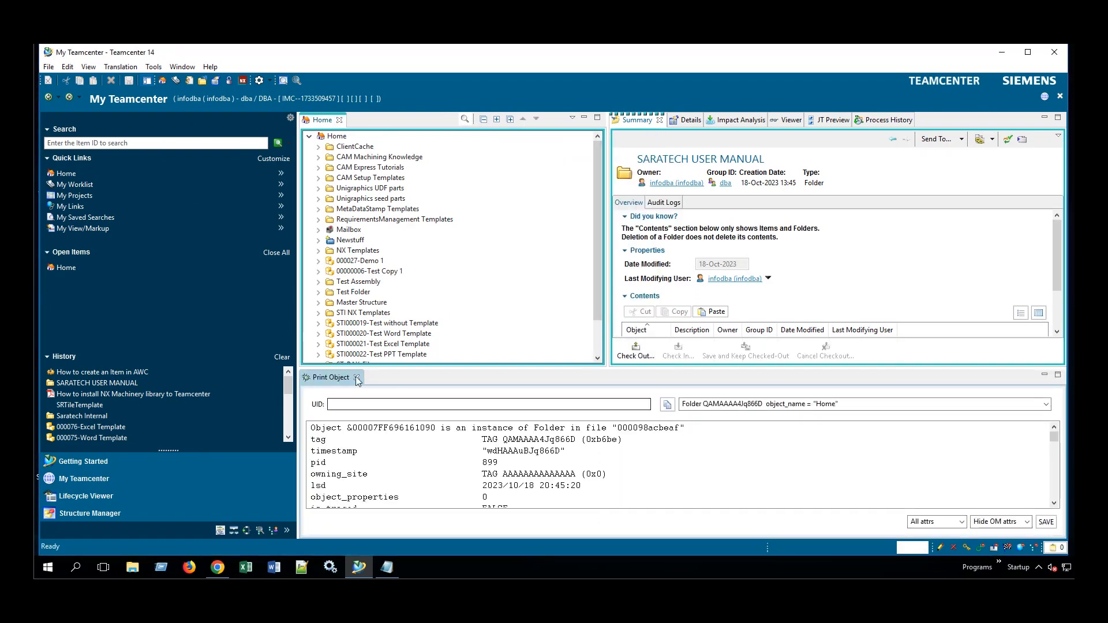
{"action": "scroll", "coordinate": [405, 334], "scroll_direction": "down", "scroll_amount": 2}
{"action": "left_click", "coordinate": [370, 355]}
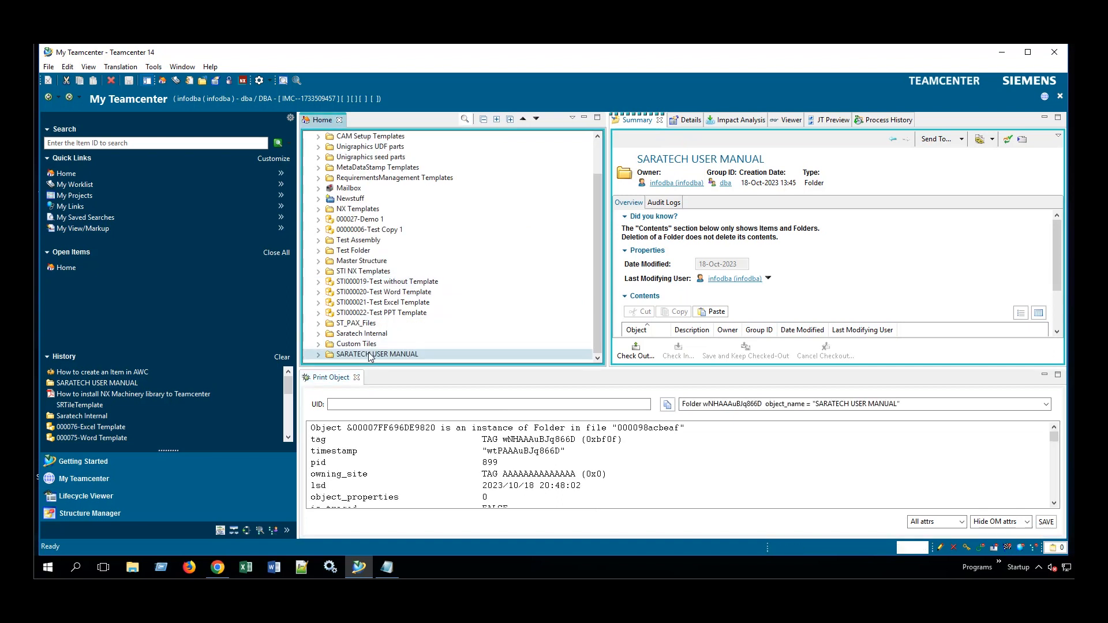
Replace the Home folder UID in the Notepad link with SARATECH USER MANUAL's UID.
{"action": "triple_click", "coordinate": [710, 405]}
{"action": "left_click", "coordinate": [721, 405]}
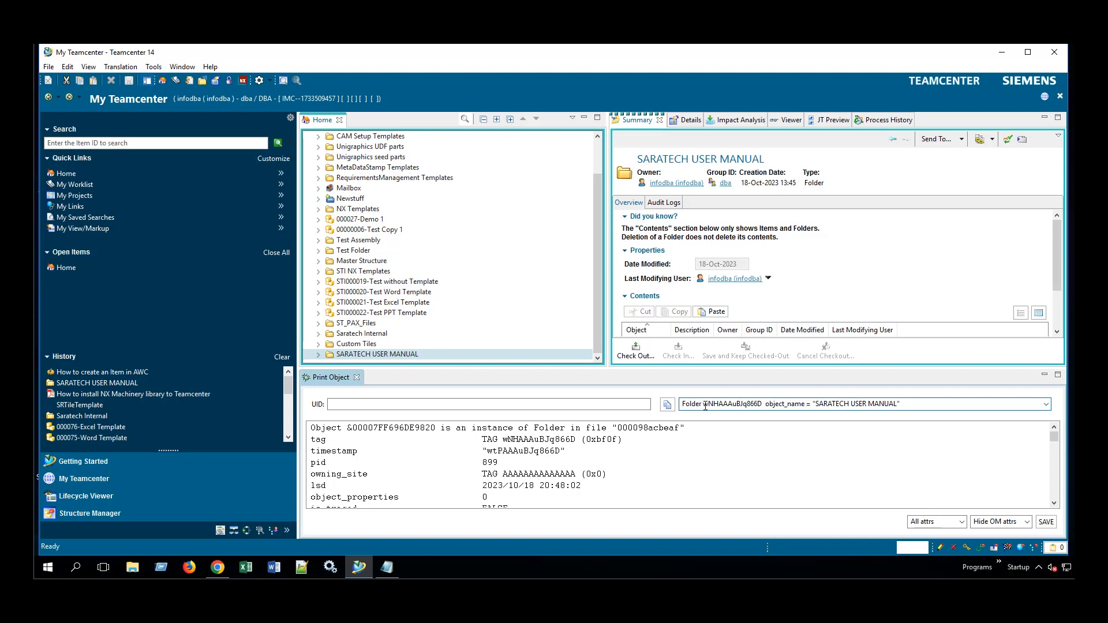
{"action": "left_click_drag", "start_coordinate": [704, 406], "coordinate": [761, 404]}
{"action": "key", "text": "ctrl+c"}
{"action": "left_click", "coordinate": [387, 568]}
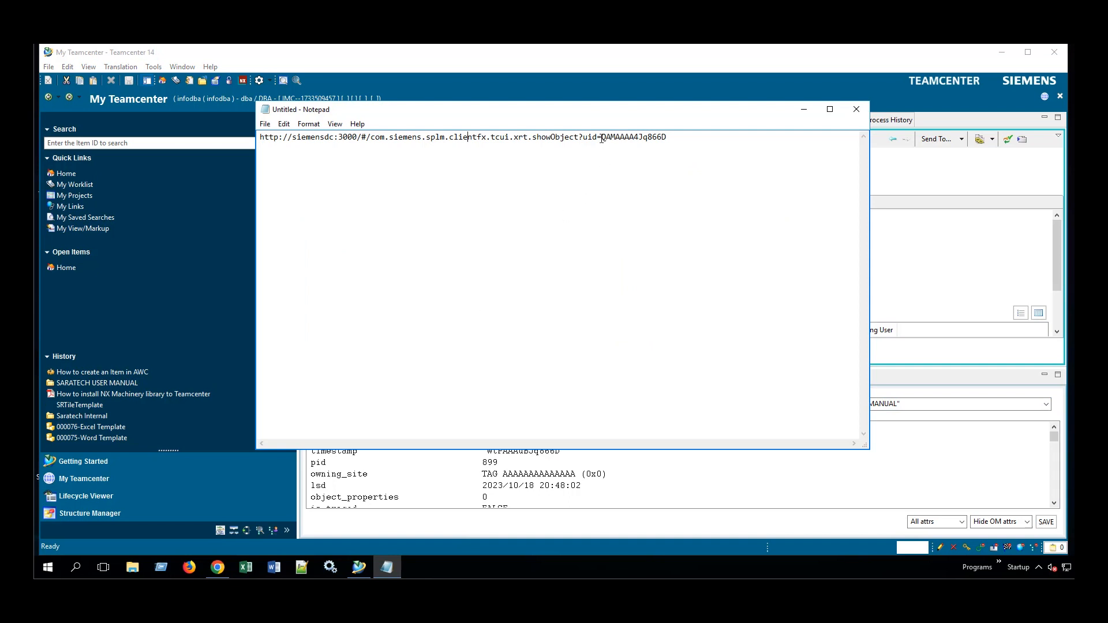
{"action": "left_click_drag", "start_coordinate": [620, 141], "coordinate": [668, 136]}
{"action": "key", "text": "ctrl+v"}
{"action": "left_click", "coordinate": [804, 110]}
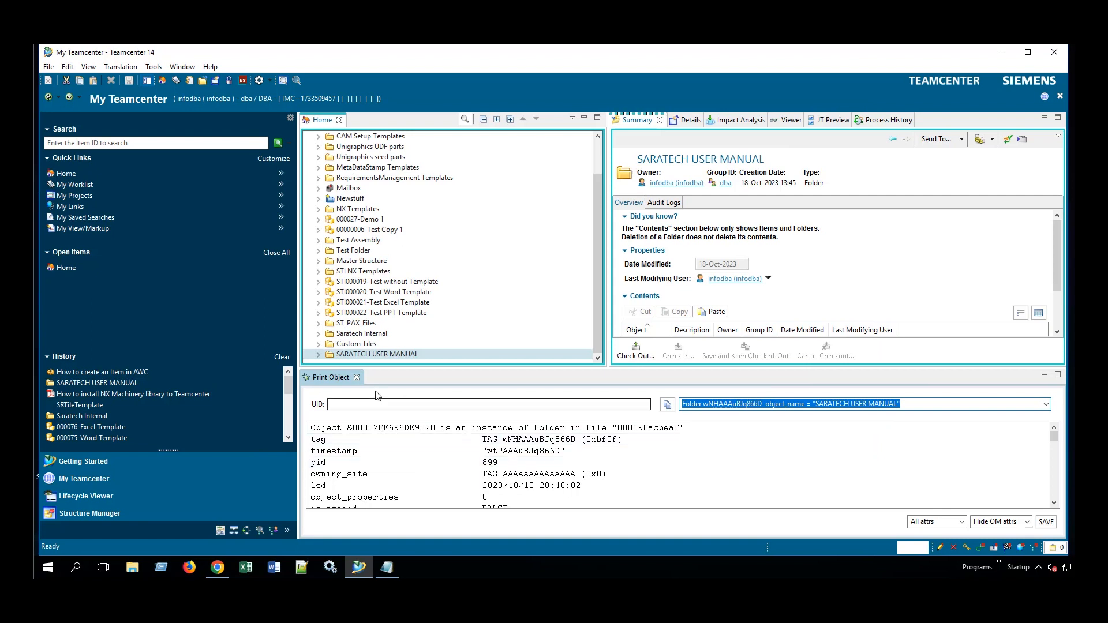
{"action": "left_click", "coordinate": [357, 377]}
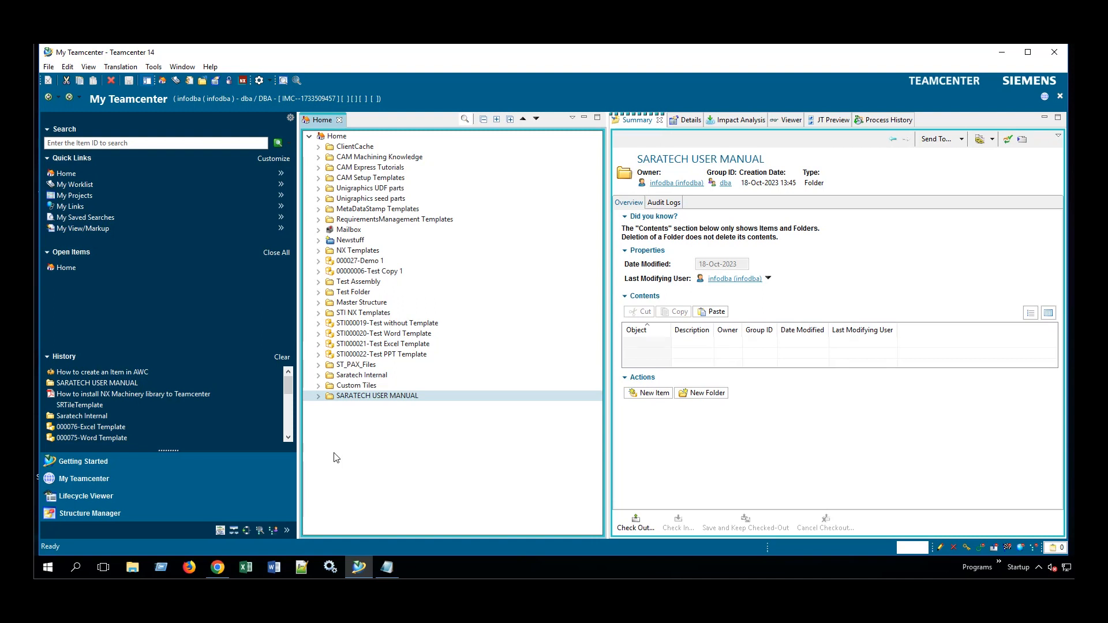
Copy the STItem tile image from Custom Tiles to the clipboard.
{"action": "left_click", "coordinate": [319, 387]}
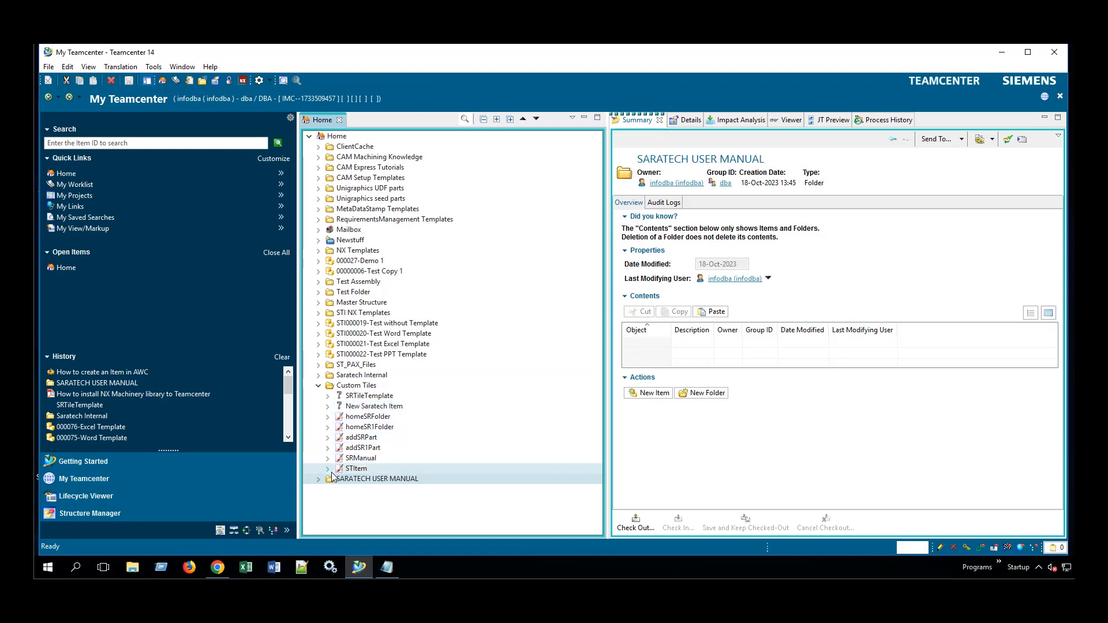
{"action": "left_click", "coordinate": [360, 470]}
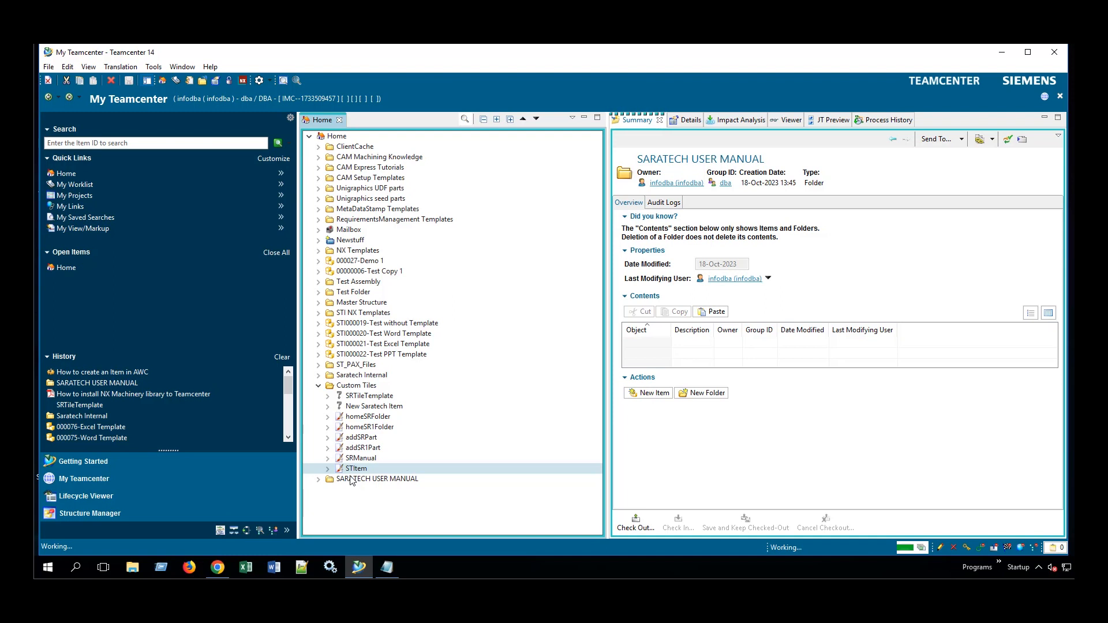
{"action": "left_click", "coordinate": [82, 84]}
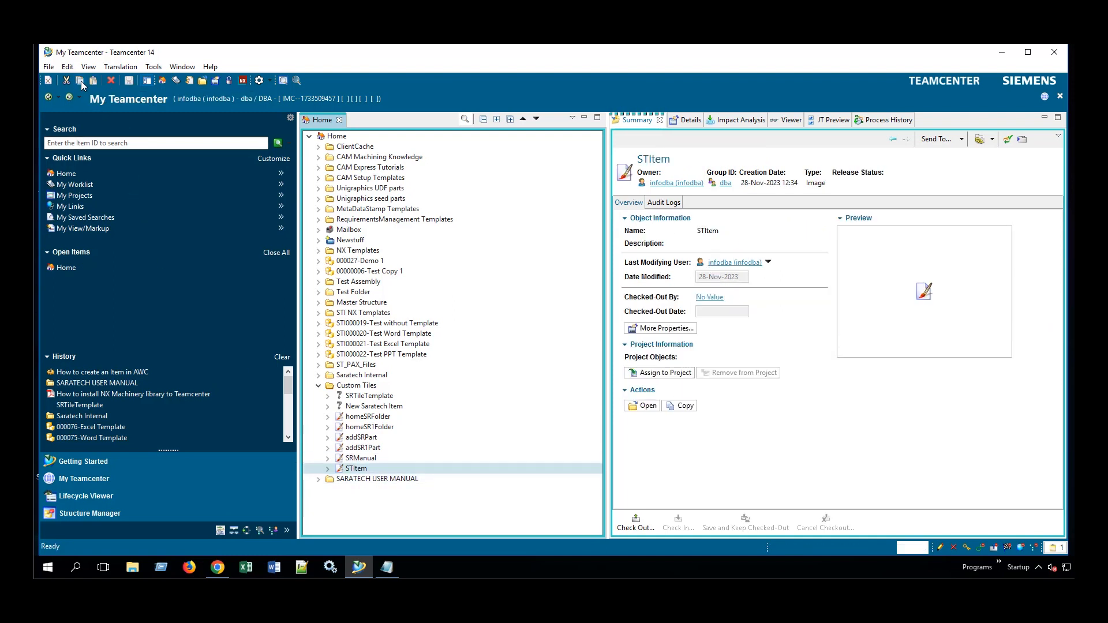
Select and expand the Newstuff folder to show its contents.
{"action": "left_click", "coordinate": [355, 462]}
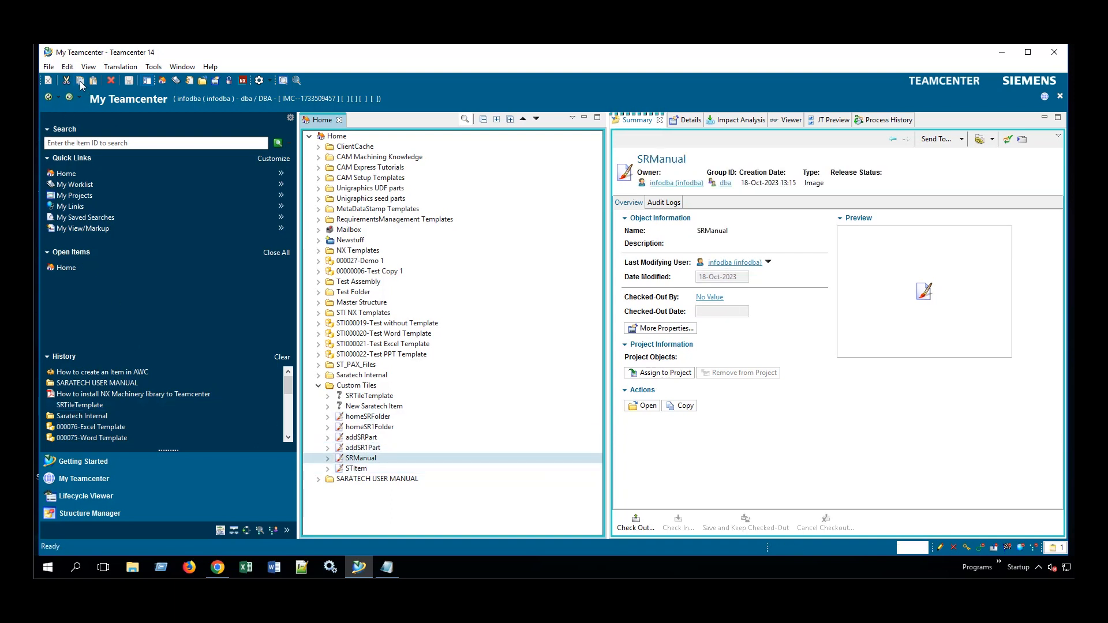
{"action": "left_click", "coordinate": [325, 242]}
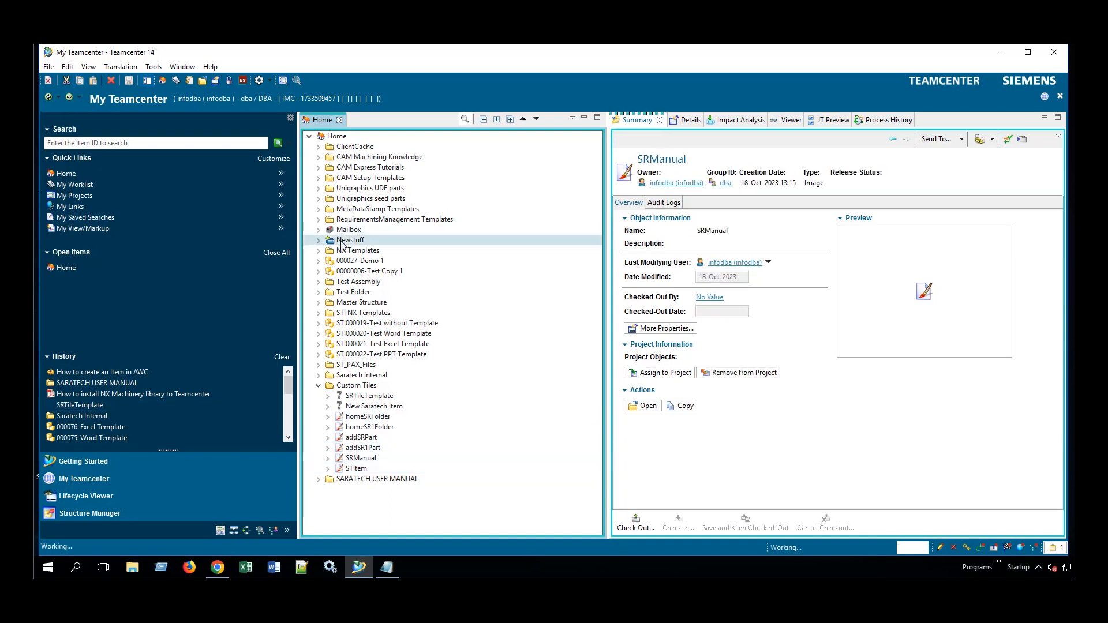
{"action": "left_click", "coordinate": [319, 240]}
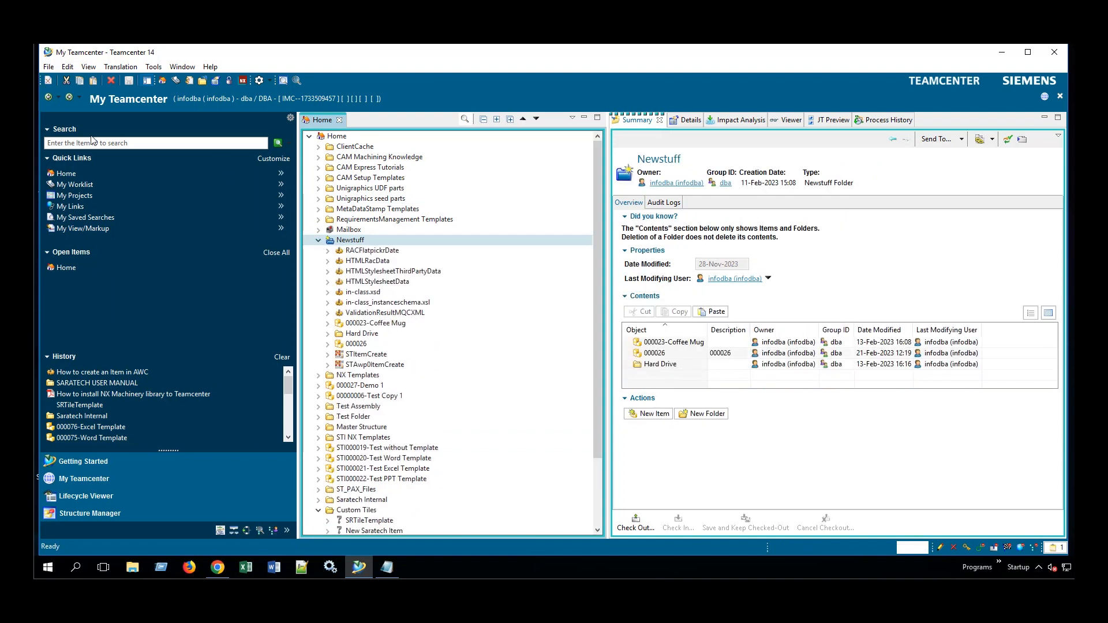
{"action": "left_click", "coordinate": [50, 69]}
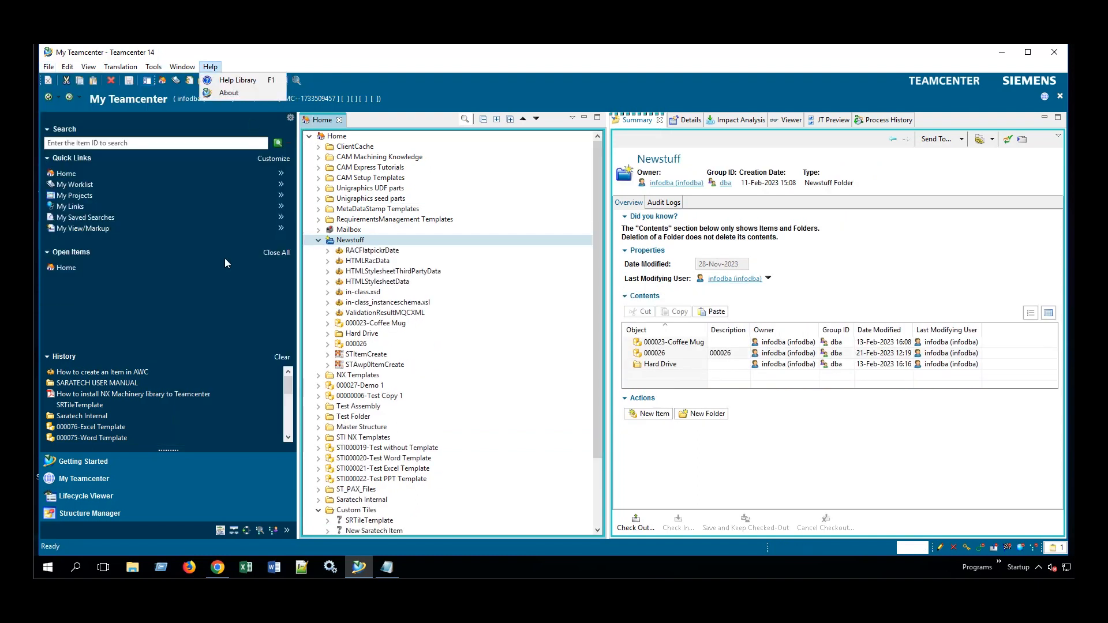
Start a new Tile Template object from the full list of new object types.
{"action": "mouse_move", "coordinate": [49, 67]}
{"action": "mouse_move", "coordinate": [87, 80]}
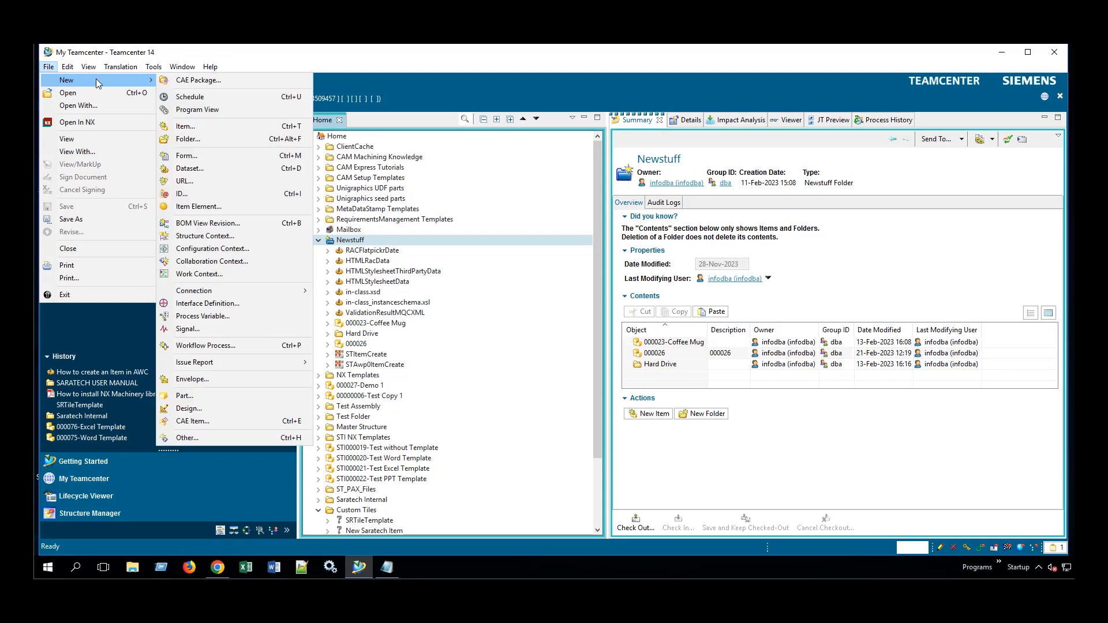
{"action": "left_click", "coordinate": [184, 440]}
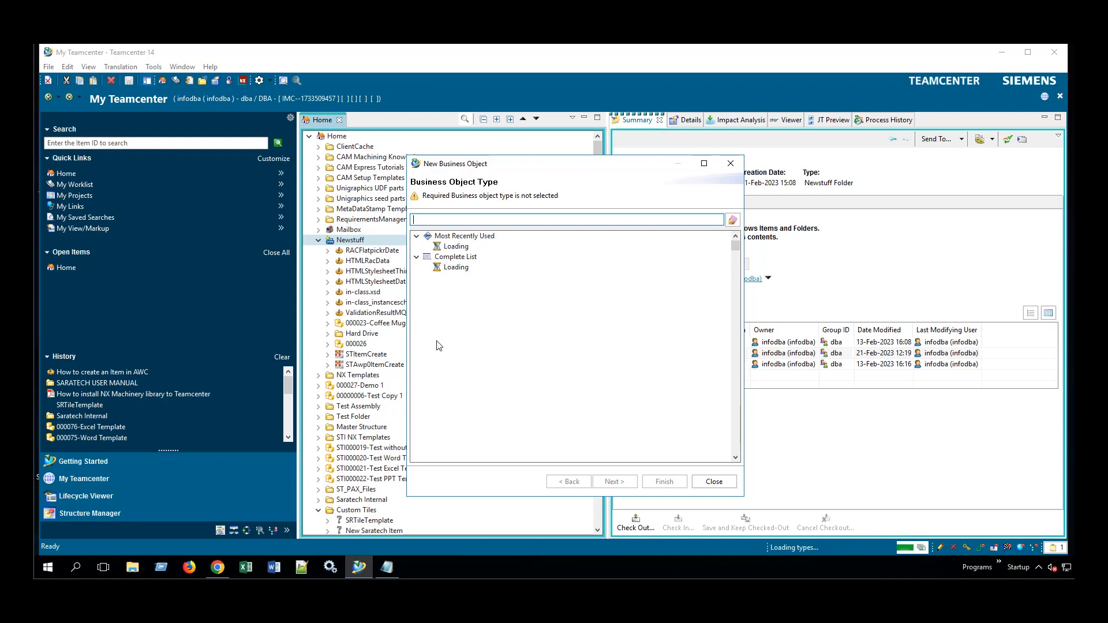
{"action": "left_click", "coordinate": [464, 257]}
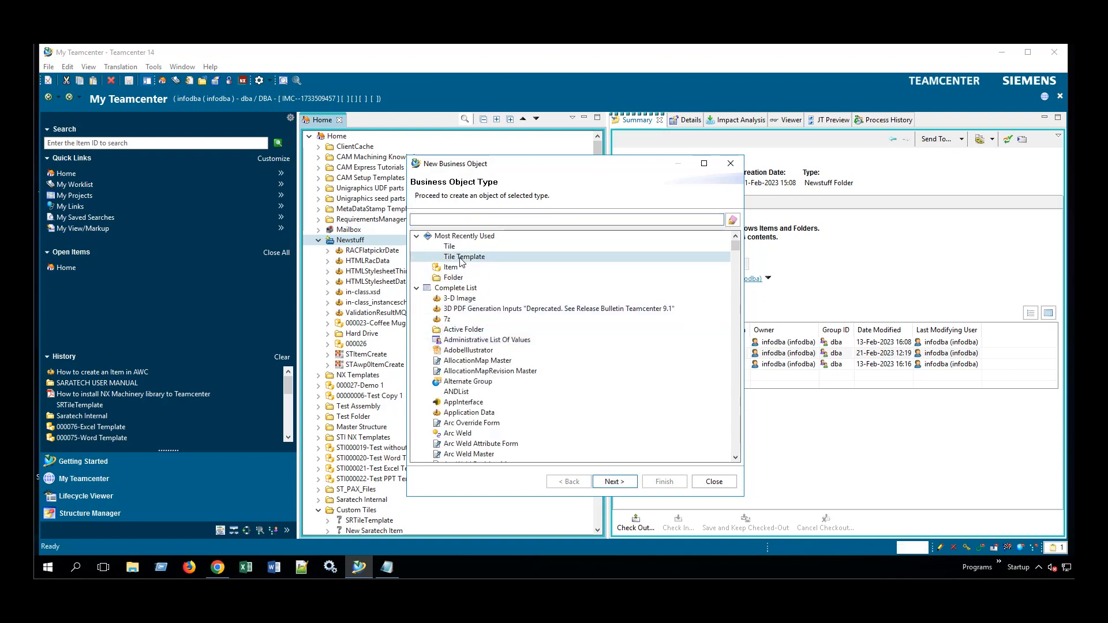
{"action": "left_click", "coordinate": [616, 482]}
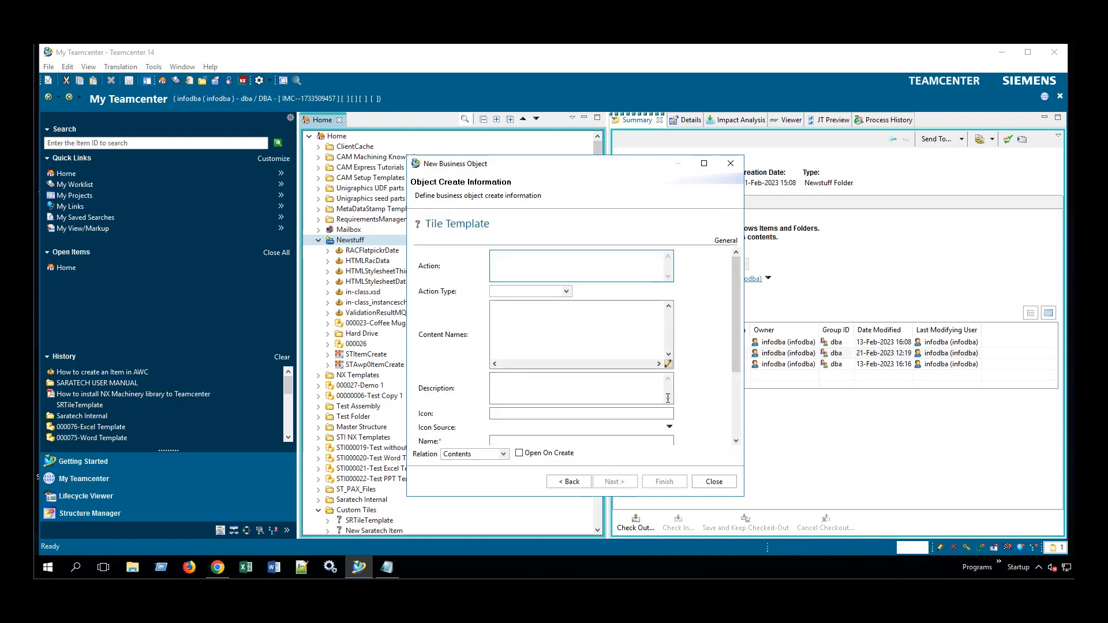
Paste SRManual as the tile template's Icon Source.
{"action": "scroll", "coordinate": [739, 370], "scroll_direction": "down", "scroll_amount": 1}
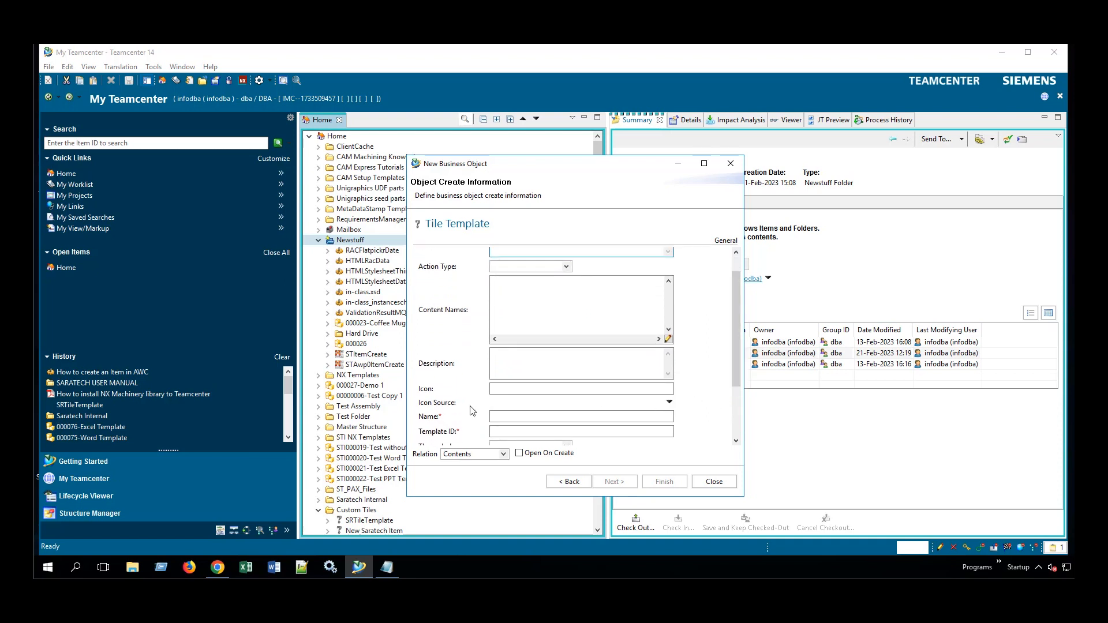
{"action": "left_click", "coordinate": [669, 402]}
{"action": "left_click", "coordinate": [678, 441]}
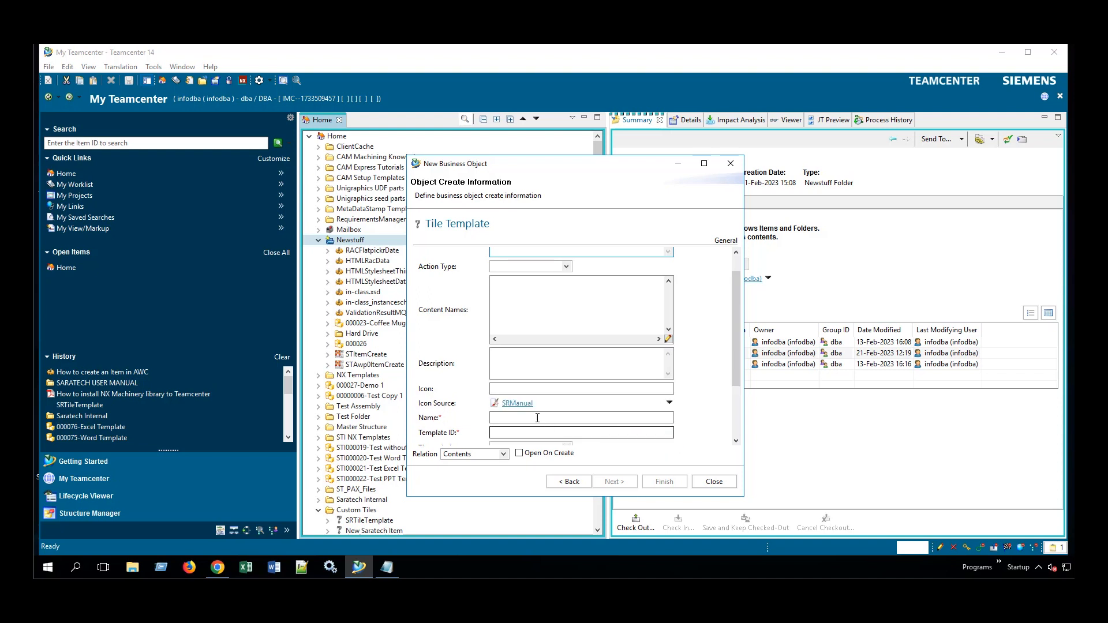
{"action": "left_click", "coordinate": [495, 389]}
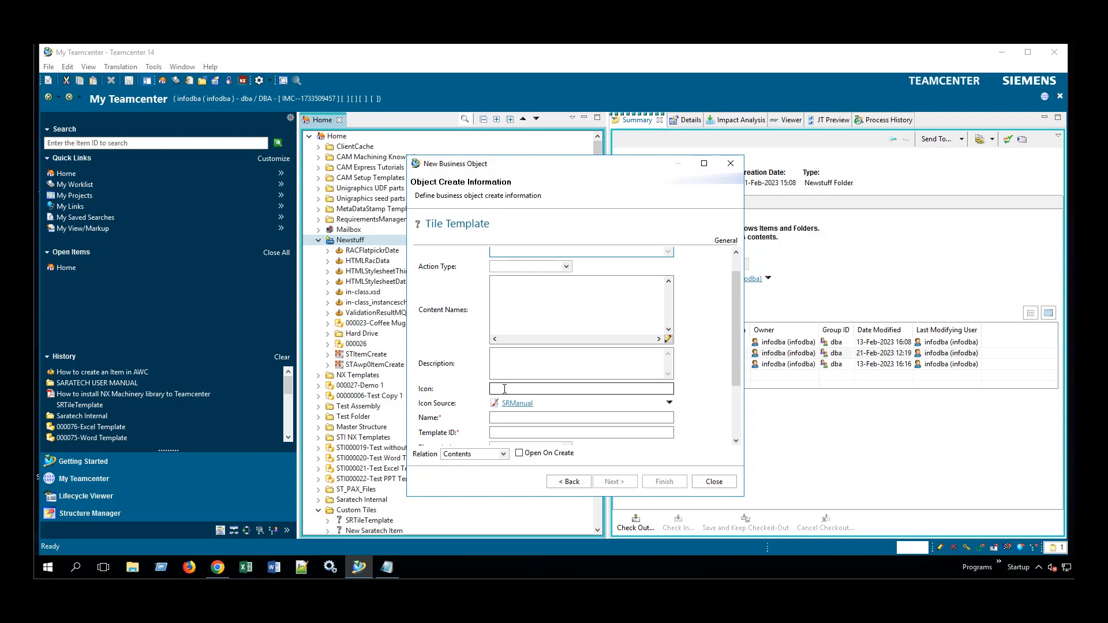
{"action": "left_click", "coordinate": [508, 387]}
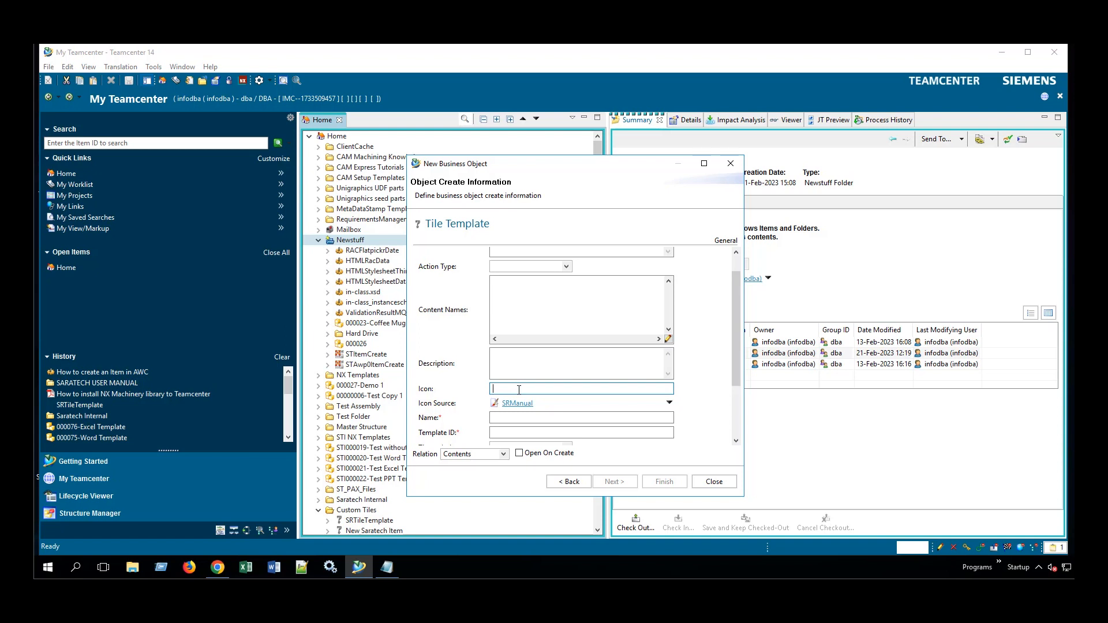
Set the Action Type to 1 (External Link).
{"action": "scroll", "coordinate": [519, 389], "scroll_direction": "up", "scroll_amount": 1}
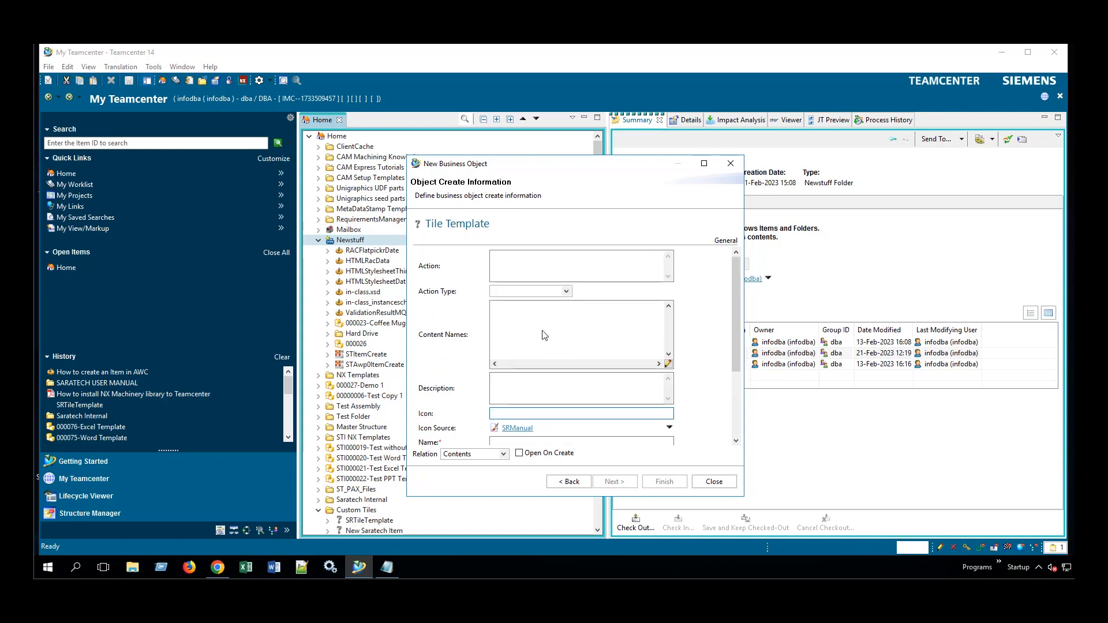
{"action": "left_click", "coordinate": [548, 265]}
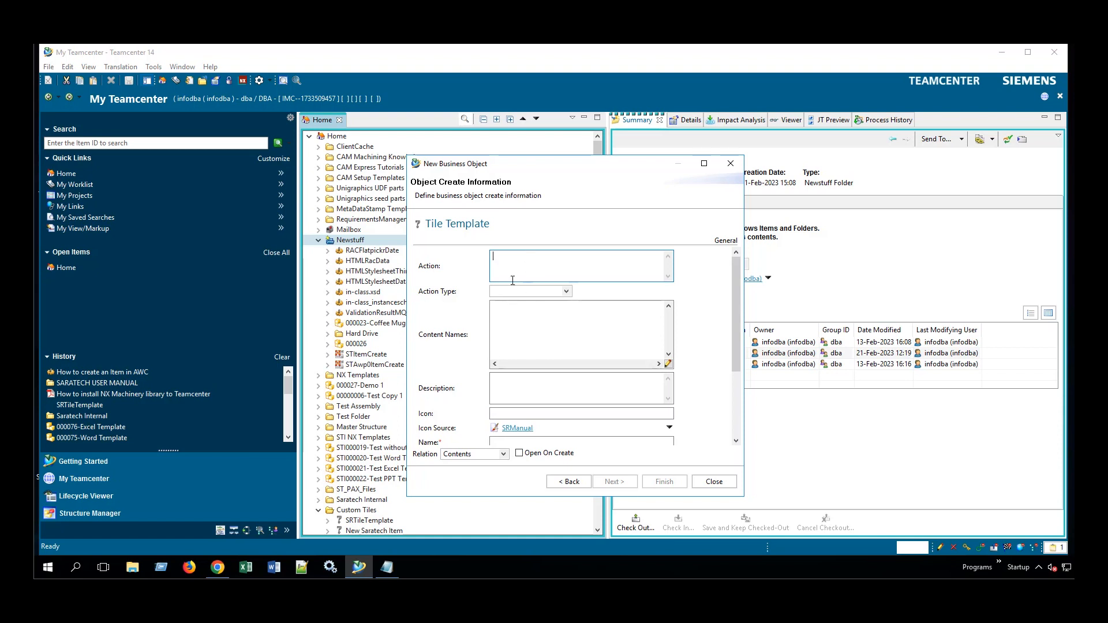
{"action": "left_click", "coordinate": [566, 292]}
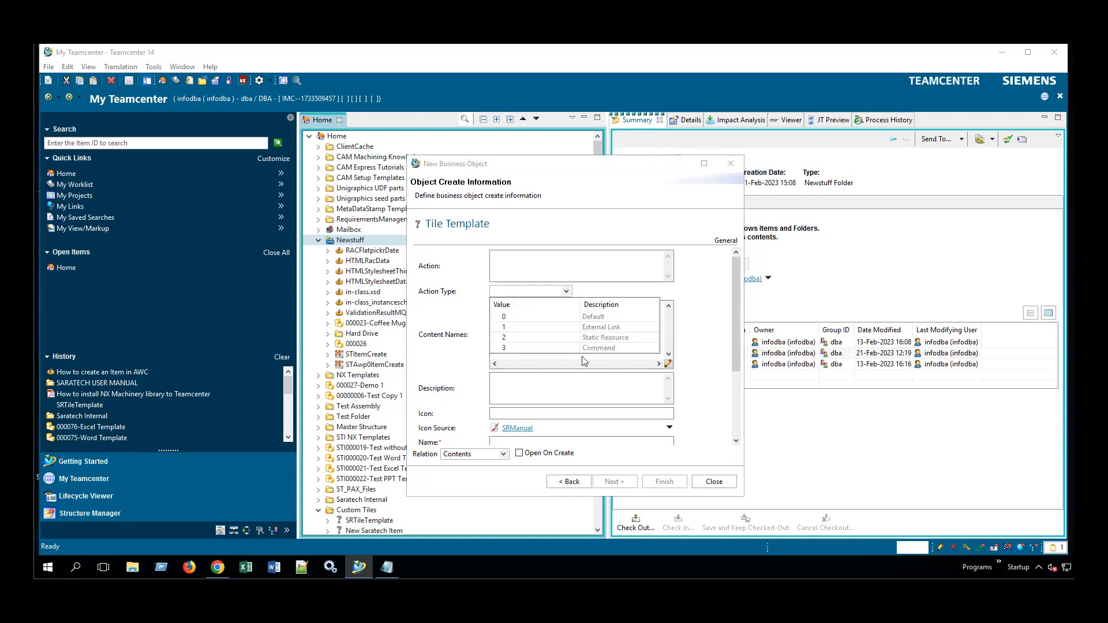
{"action": "left_click", "coordinate": [590, 327]}
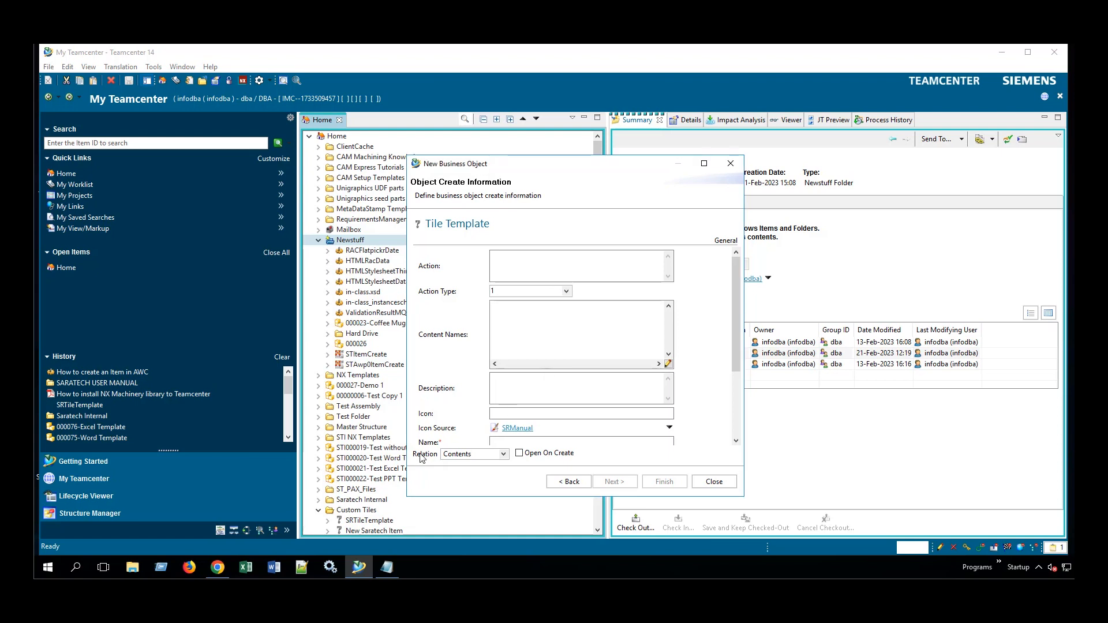
Copy the saved showObject link from the # onward in Notepad, ready for the Action field.
{"action": "left_click", "coordinate": [387, 567]}
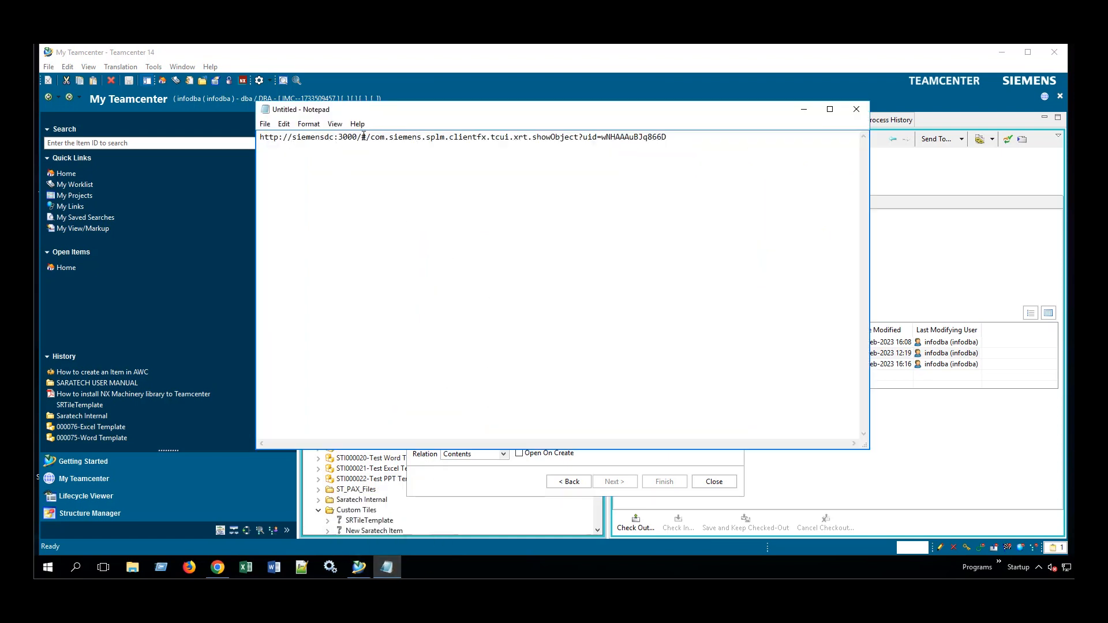
{"action": "left_click_drag", "start_coordinate": [363, 137], "coordinate": [678, 145]}
{"action": "key", "text": "ctrl+c"}
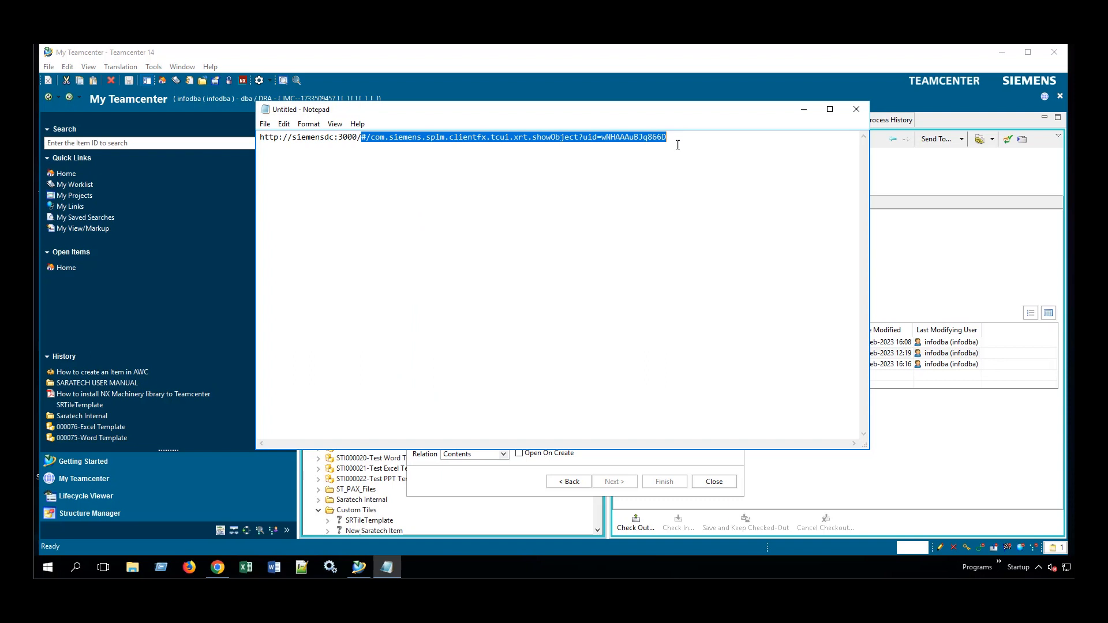
{"action": "left_click", "coordinate": [804, 109]}
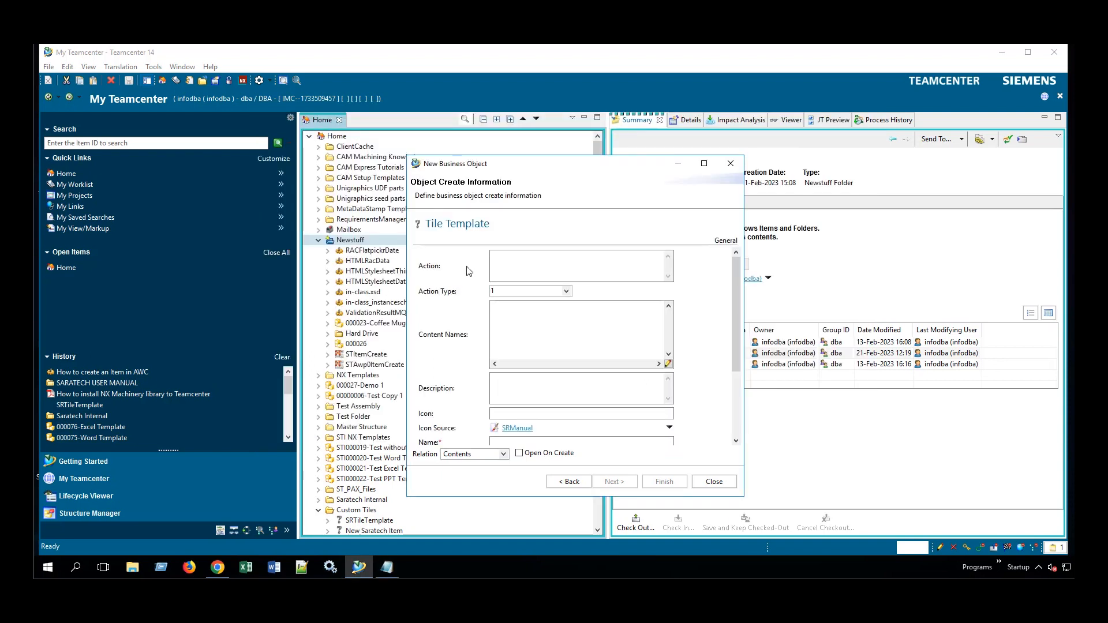
{"action": "left_click", "coordinate": [498, 271]}
Paste the link into Action and describe it as 'Saratech User Manual Tile Template'.
{"action": "key", "text": "ctrl+v"}
{"action": "left_click", "coordinate": [519, 391]}
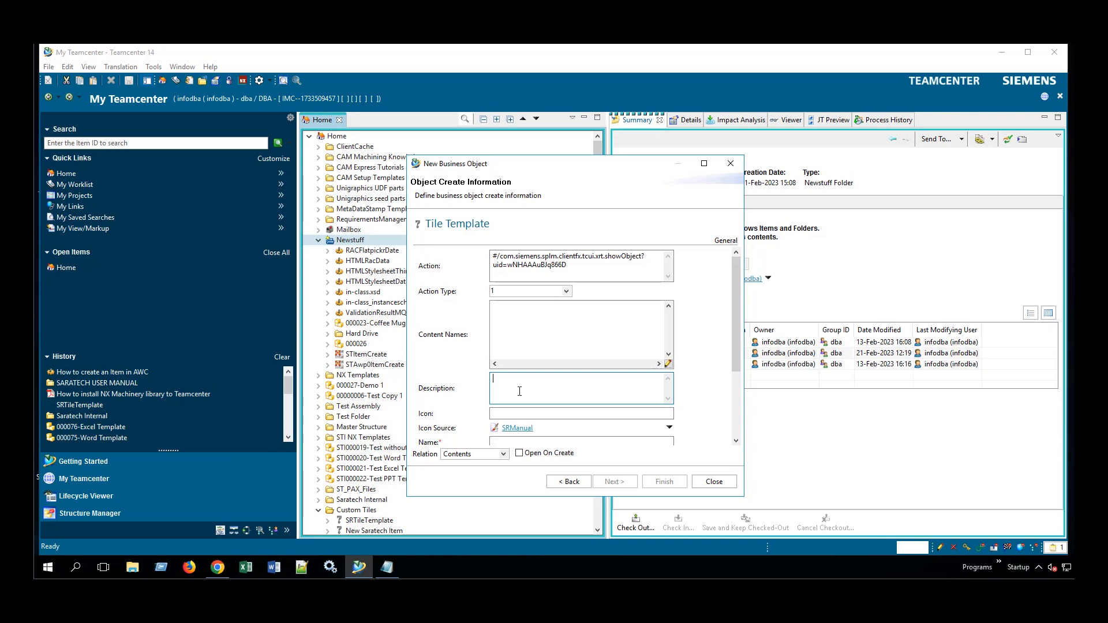
{"action": "type", "text": "Saratech User Manual Tile Template"}
{"action": "left_click_drag", "start_coordinate": [742, 352], "coordinate": [735, 390]}
Set both Name and Template ID to STUManualTemplate.
{"action": "left_click", "coordinate": [622, 373]}
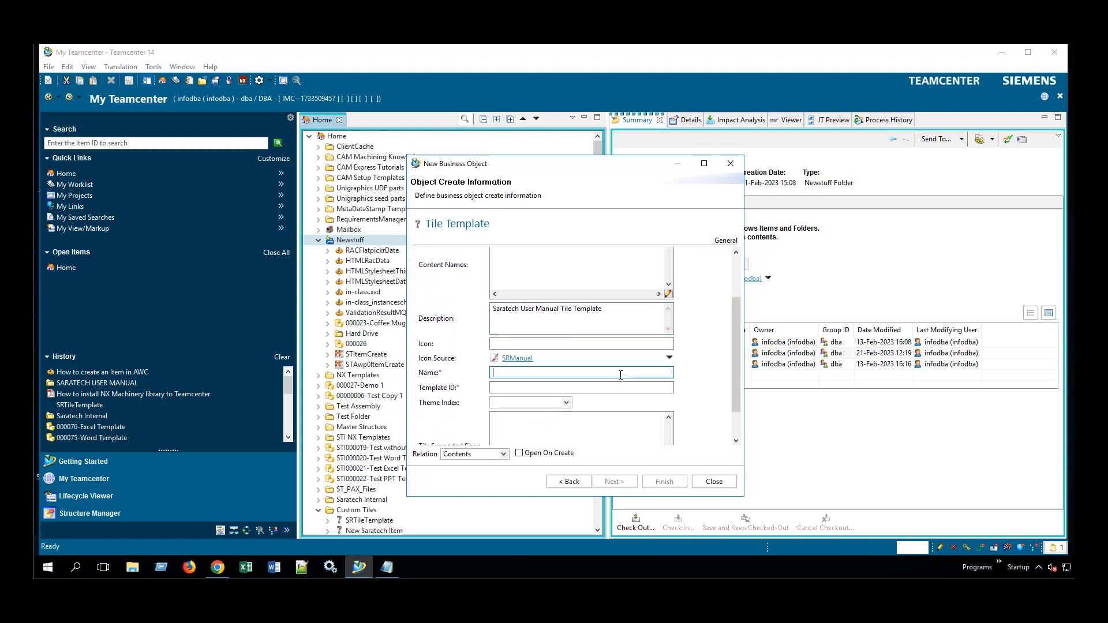
{"action": "type", "text": "Sarate"}
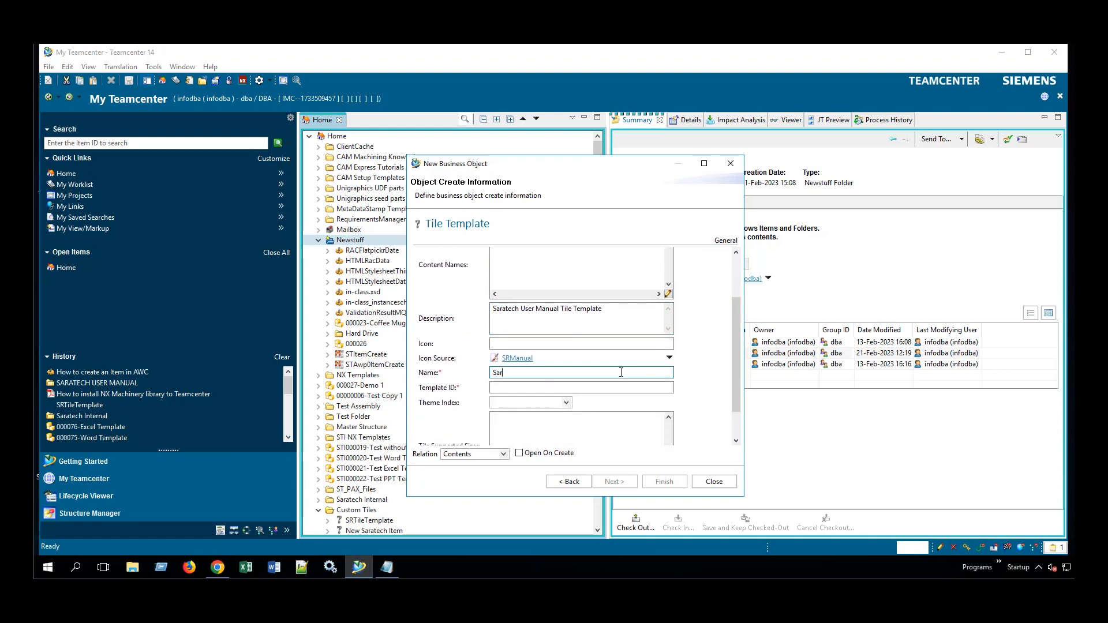
{"action": "key", "text": "BackSpace"}
{"action": "key", "text": "BackSpace"}
{"action": "key", "text": "BackSpace"}
{"action": "type", "text": "TUManual"}
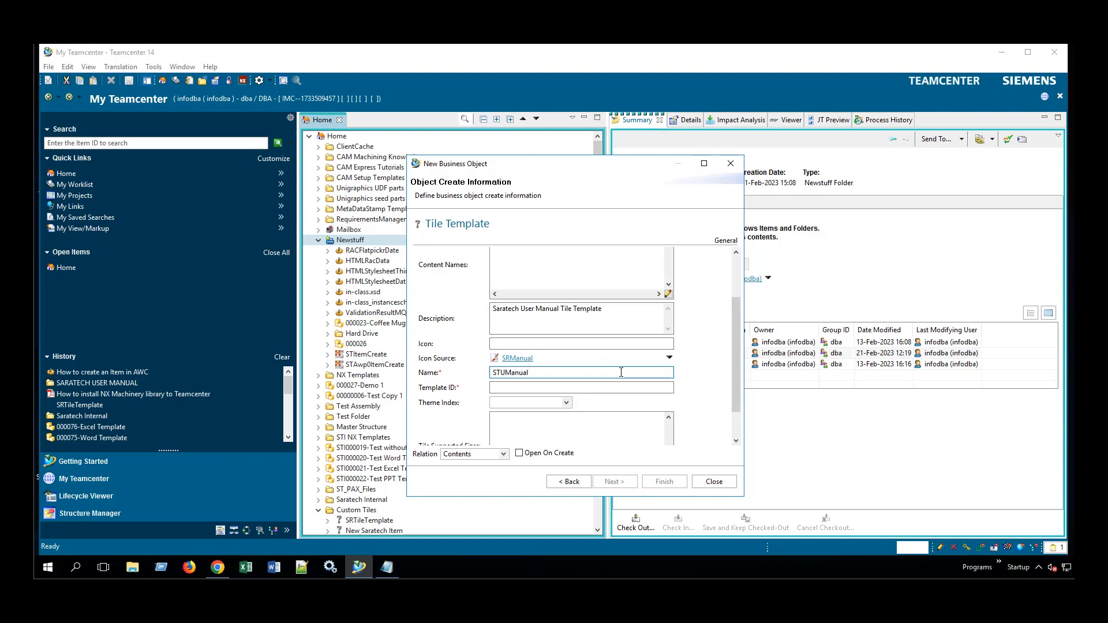
{"action": "type", "text": "Template"}
{"action": "key", "text": "ctrl+a"}
{"action": "key", "text": "ctrl+c"}
{"action": "left_click", "coordinate": [609, 388]}
{"action": "key", "text": "ctrl+v"}
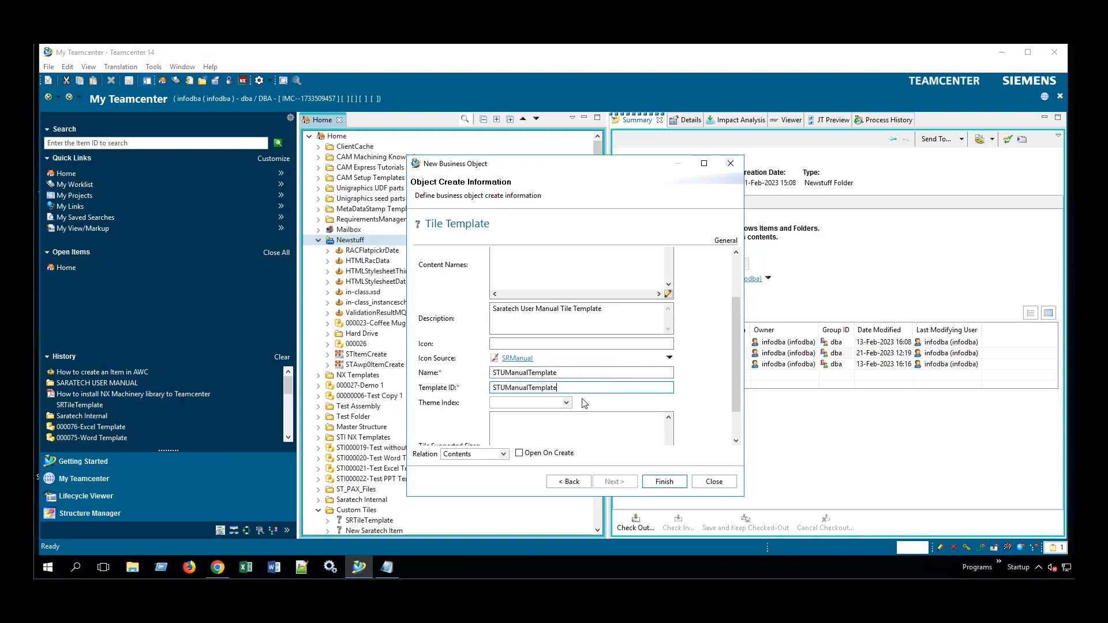
{"action": "scroll", "coordinate": [736, 394], "scroll_direction": "down", "scroll_amount": 1}
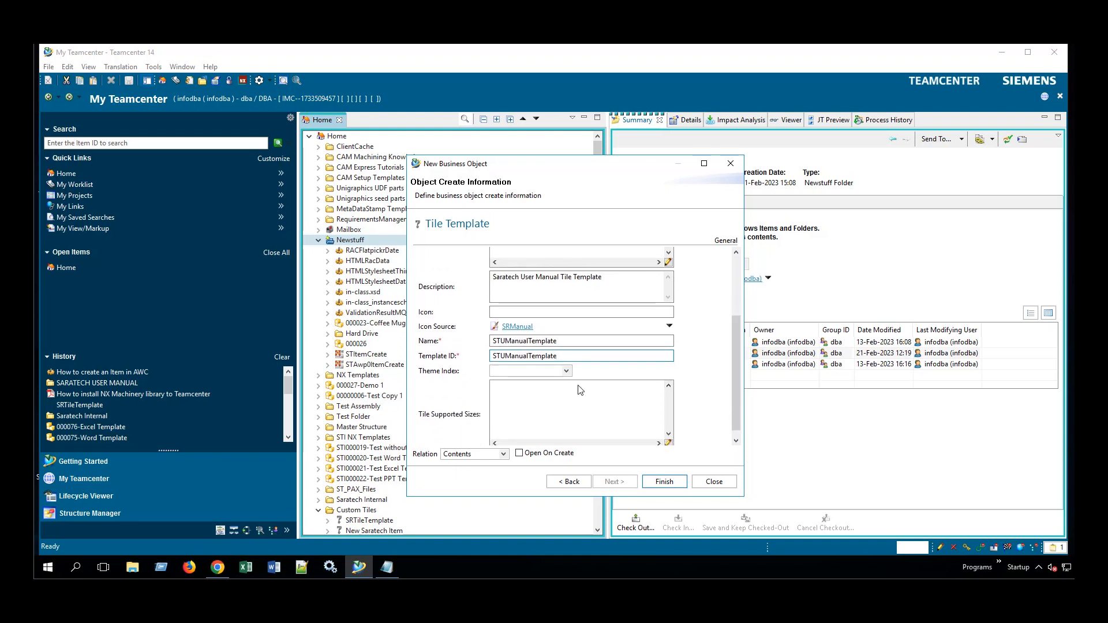
Set the tile template's Theme Index to 1.
{"action": "left_click", "coordinate": [566, 371]}
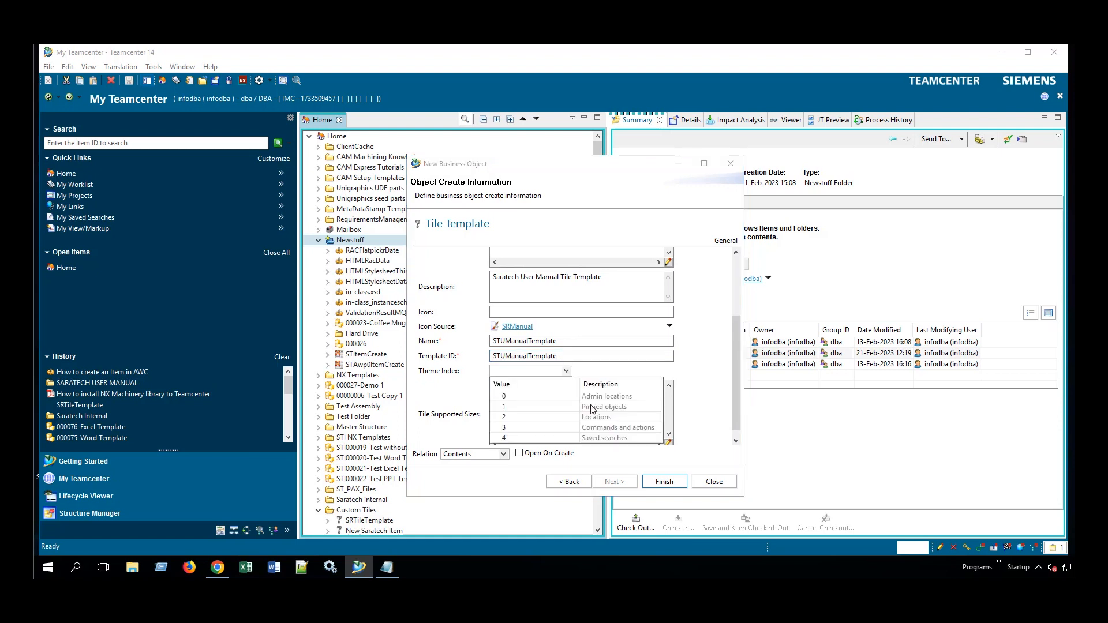
{"action": "left_click", "coordinate": [595, 408]}
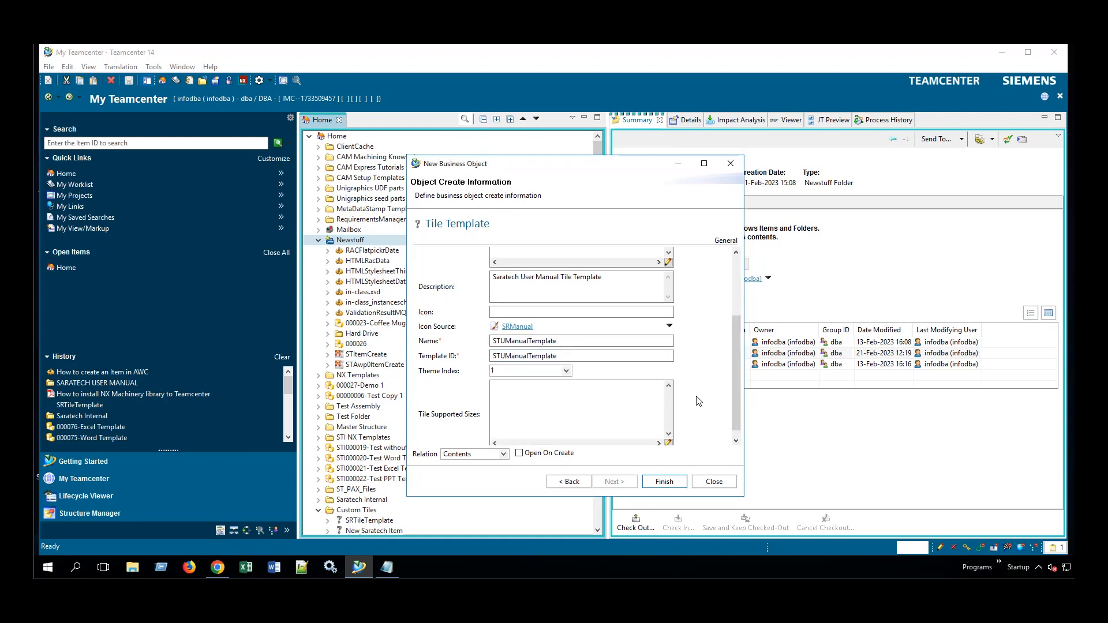
{"action": "left_click_drag", "start_coordinate": [736, 376], "coordinate": [734, 389]}
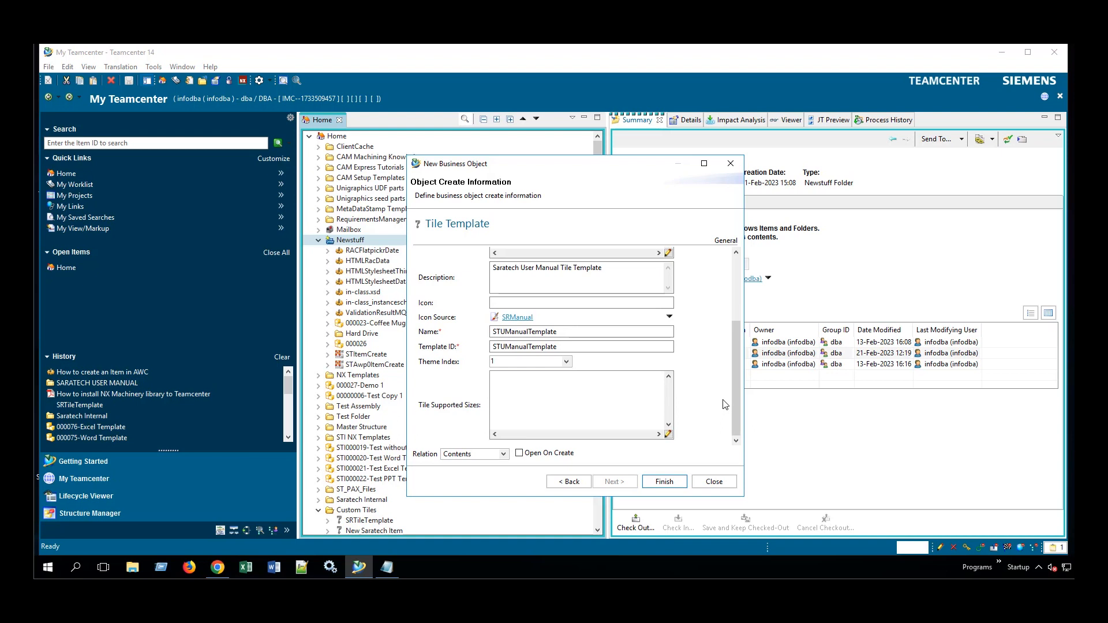
Add sizes 0 (Small), 1 (Wide) and 2 (Large) to Tile Supported Sizes.
{"action": "left_click", "coordinate": [669, 434]}
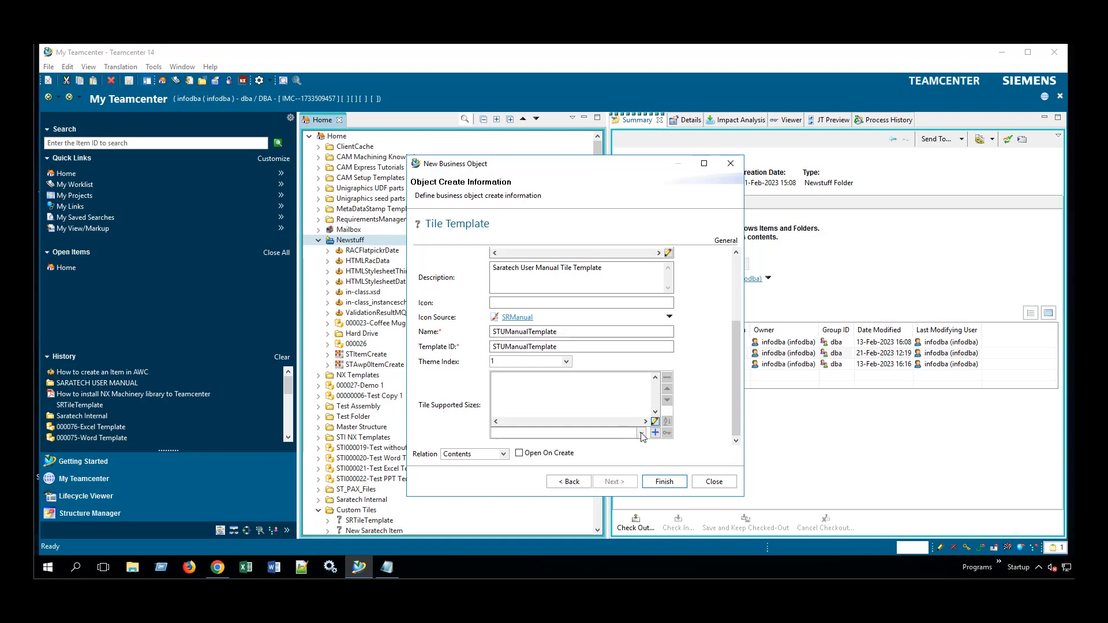
{"action": "left_click", "coordinate": [642, 433]}
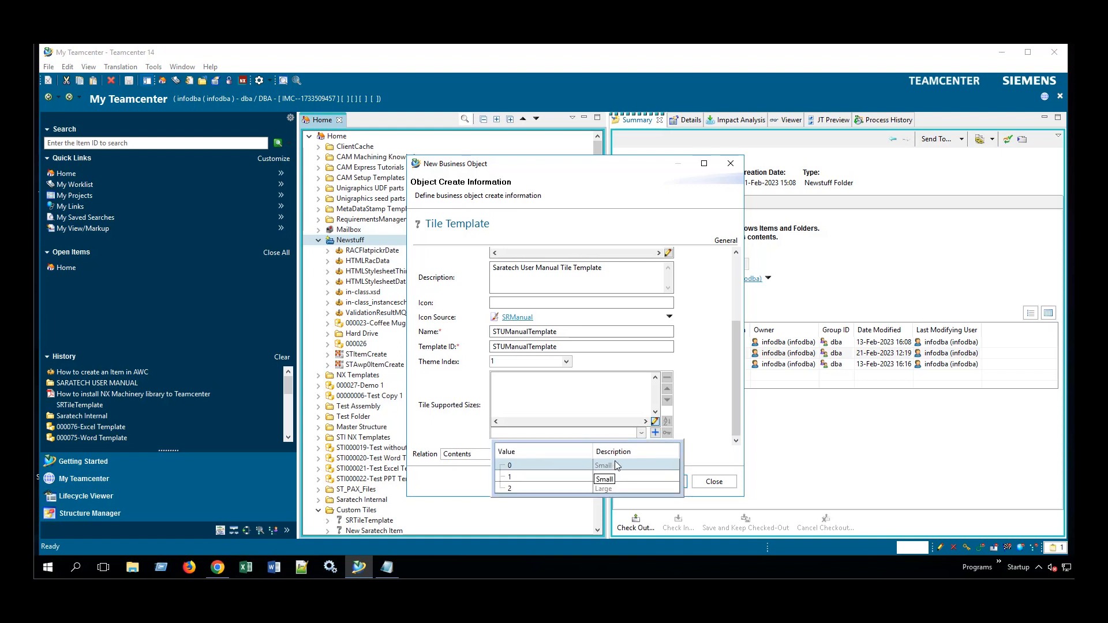
{"action": "left_click", "coordinate": [618, 467]}
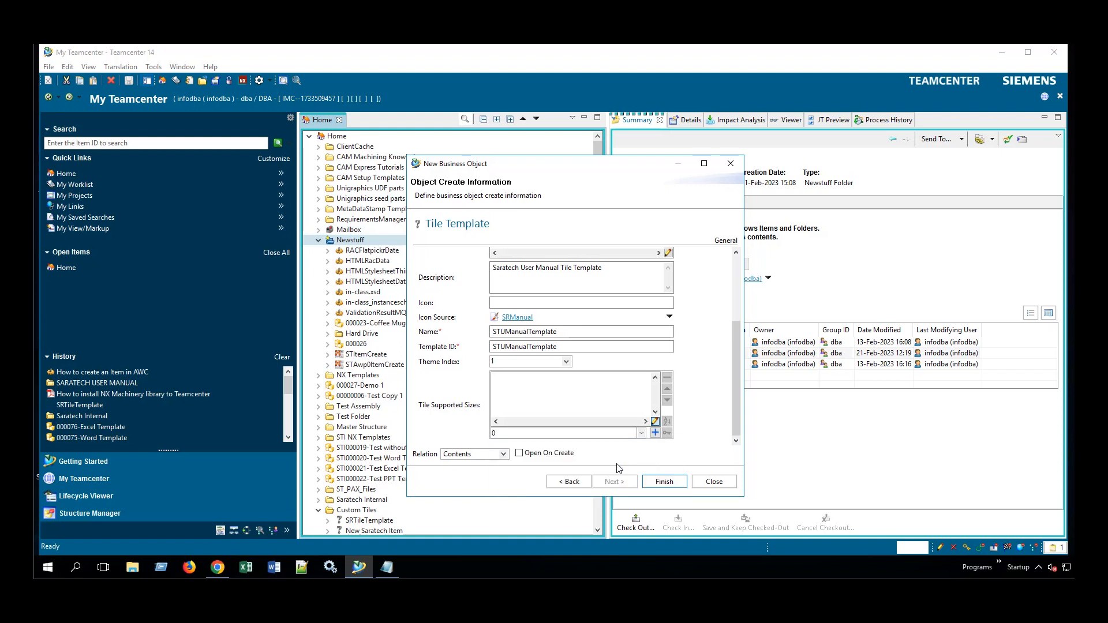
{"action": "left_click", "coordinate": [655, 434]}
{"action": "left_click", "coordinate": [641, 433]}
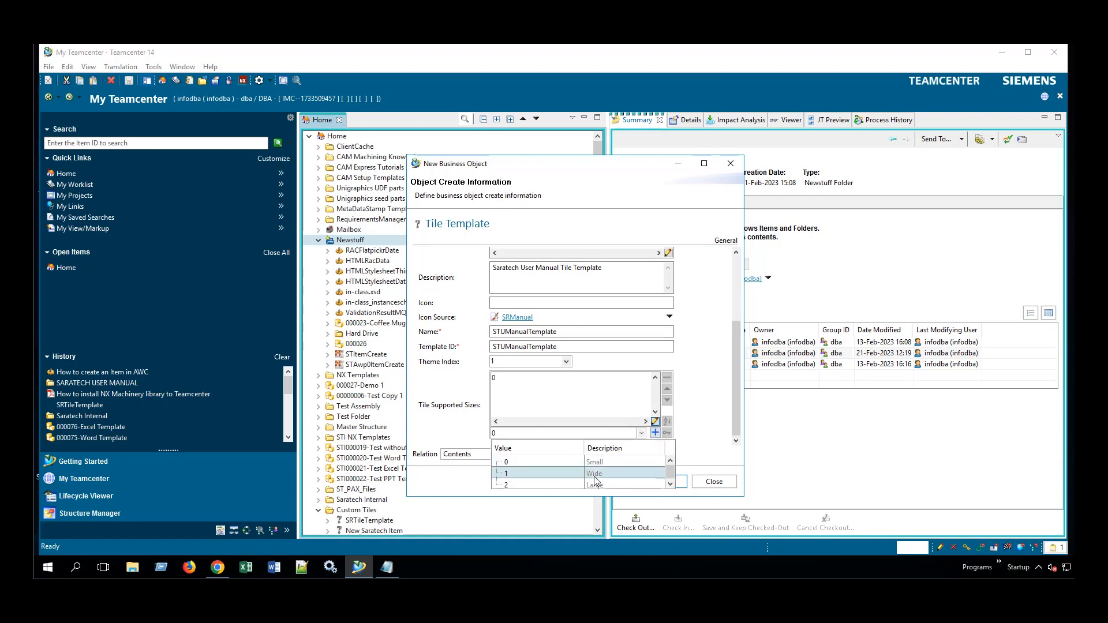
{"action": "left_click", "coordinate": [597, 472]}
{"action": "left_click", "coordinate": [655, 432]}
{"action": "left_click", "coordinate": [642, 433]}
{"action": "left_click", "coordinate": [563, 484]}
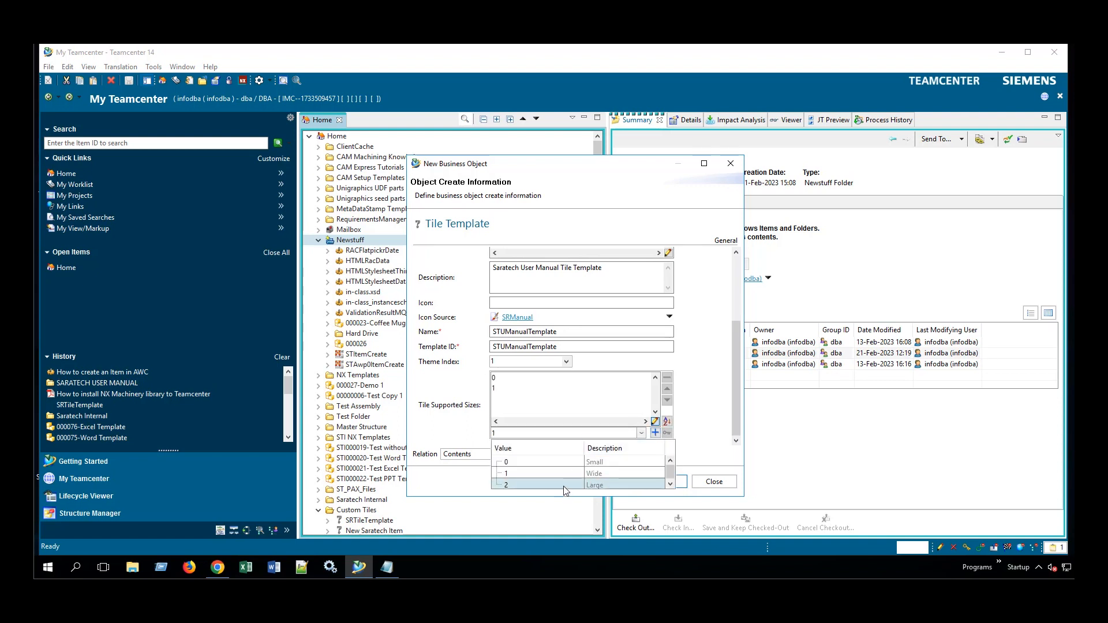
{"action": "left_click", "coordinate": [655, 433]}
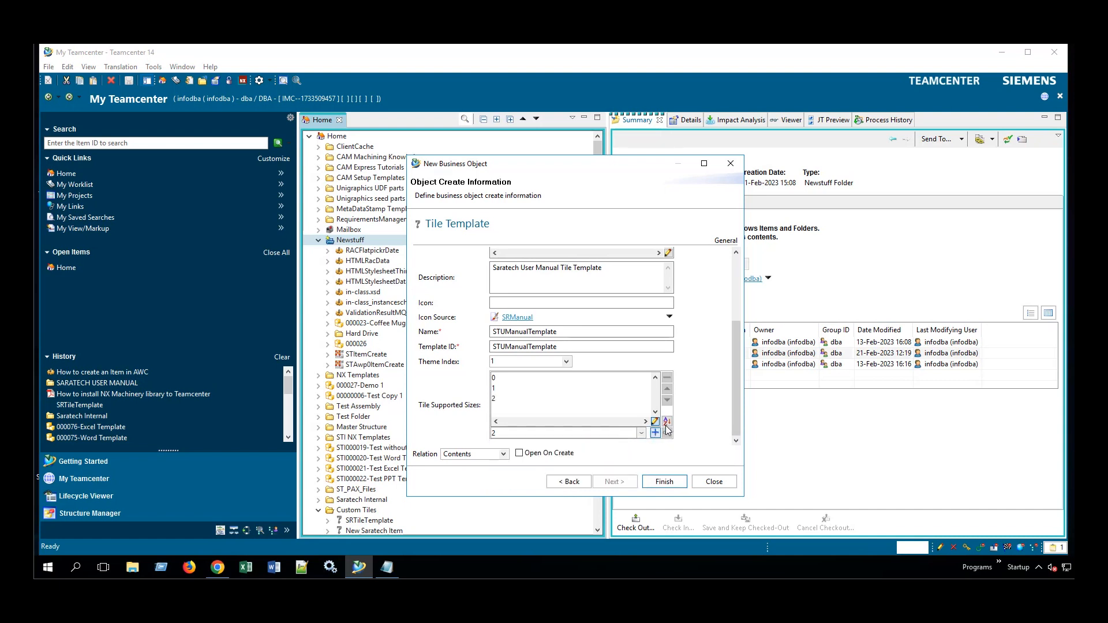
Create the STUManualTemplate tile template and check its summary, then select Newstuff and open File > New.
{"action": "left_click", "coordinate": [659, 482]}
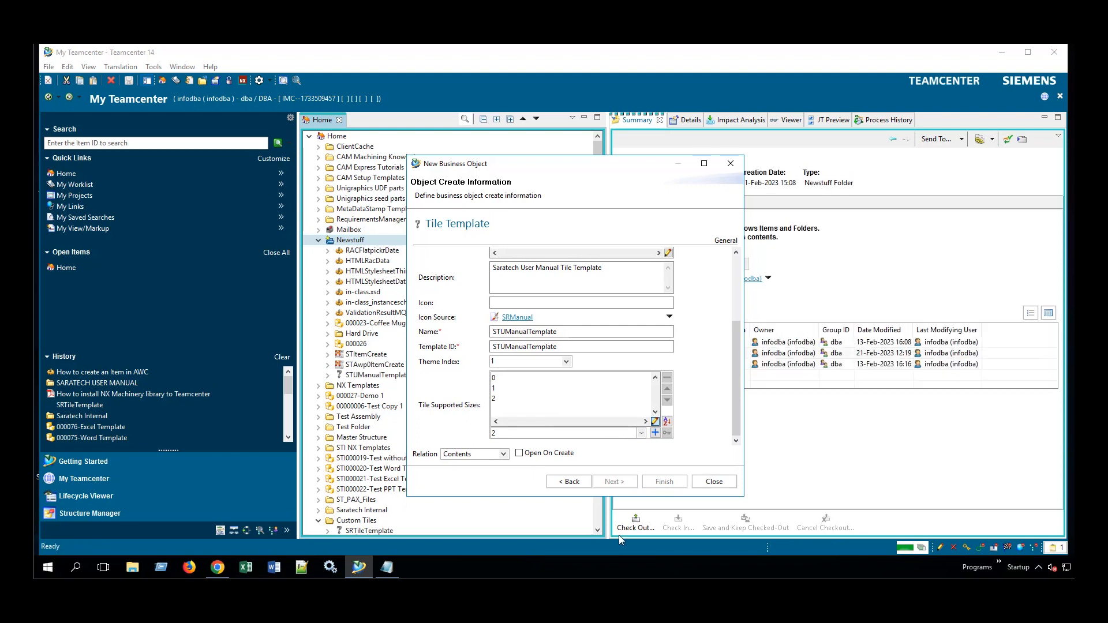
{"action": "left_click", "coordinate": [731, 164]}
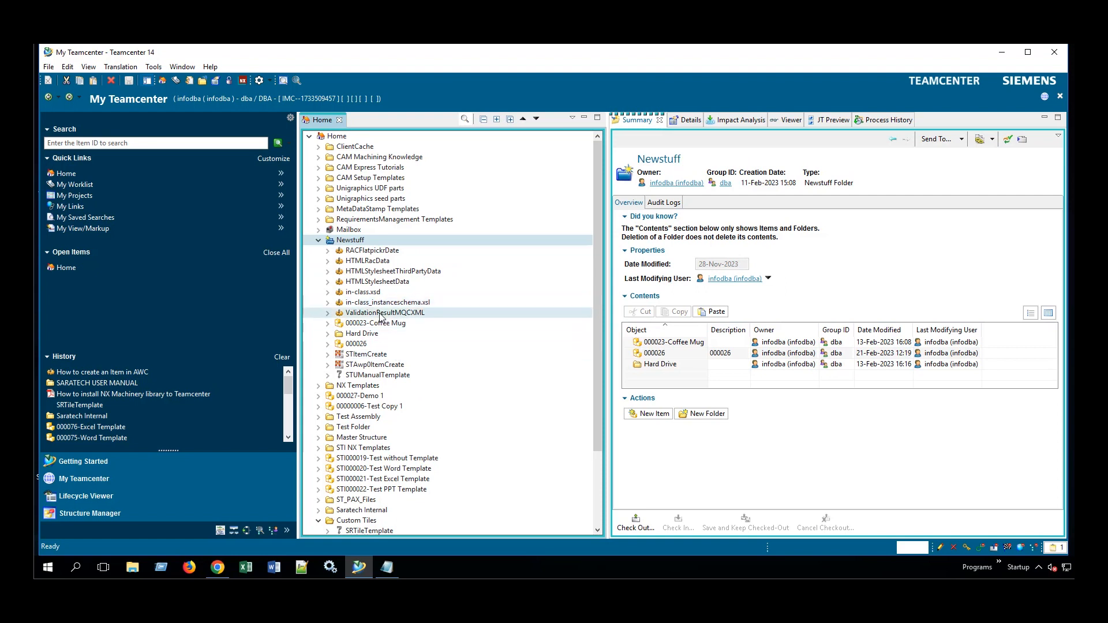
{"action": "left_click", "coordinate": [375, 376]}
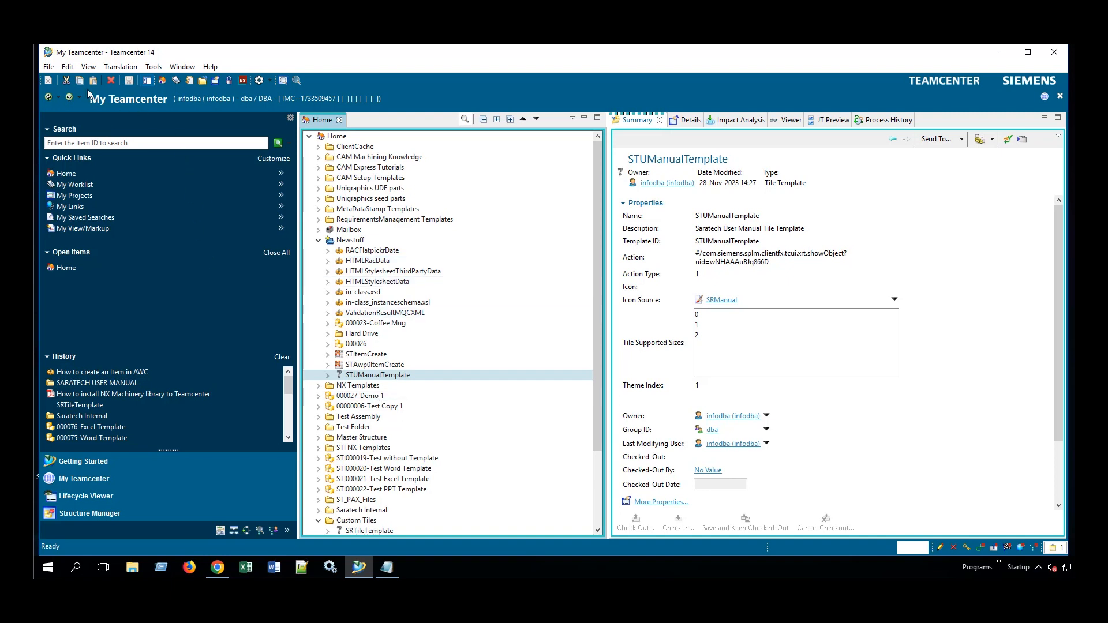
{"action": "left_click", "coordinate": [341, 240]}
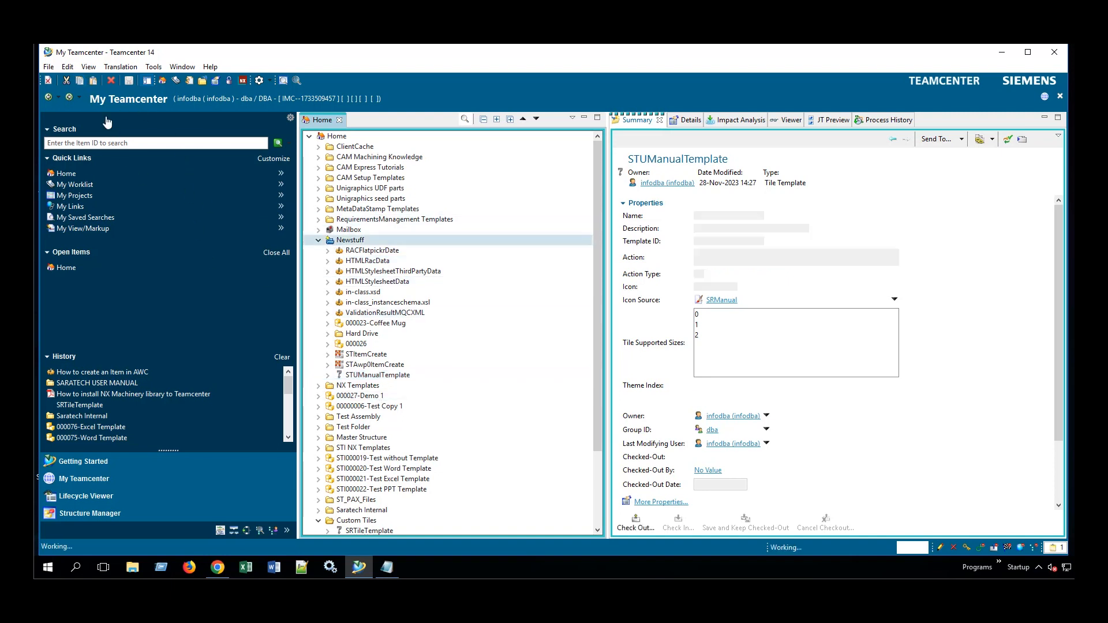
{"action": "left_click", "coordinate": [49, 67]}
Choose Tile under File > New > Other and begin filling its creation form's Tile Template field.
{"action": "mouse_move", "coordinate": [61, 81]}
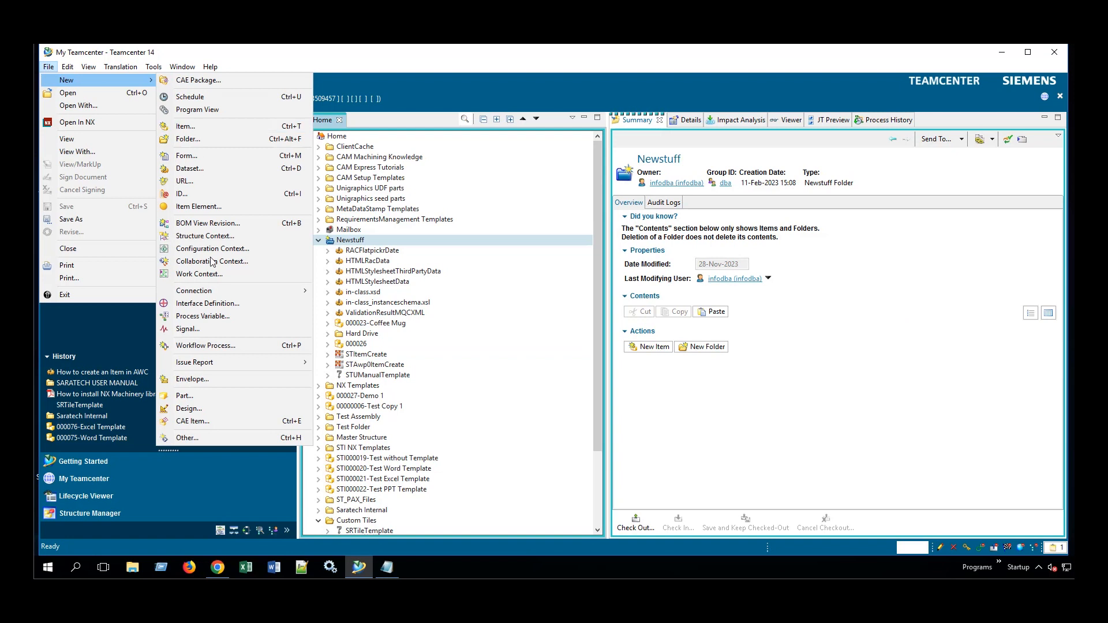
{"action": "left_click", "coordinate": [216, 432]}
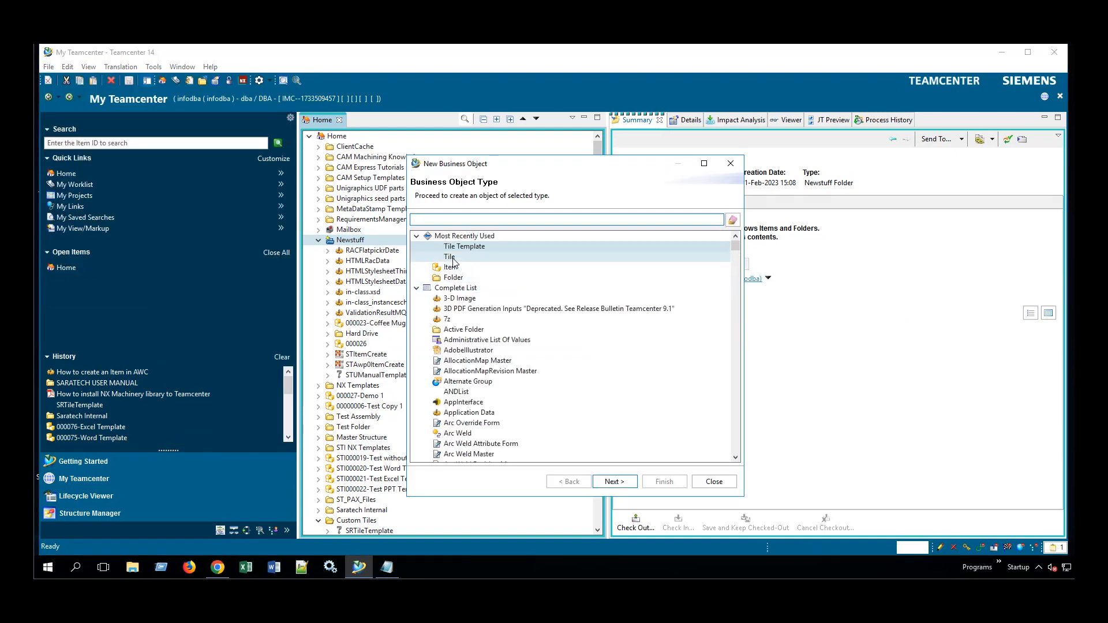
{"action": "left_click", "coordinate": [453, 257]}
{"action": "left_click", "coordinate": [623, 484]}
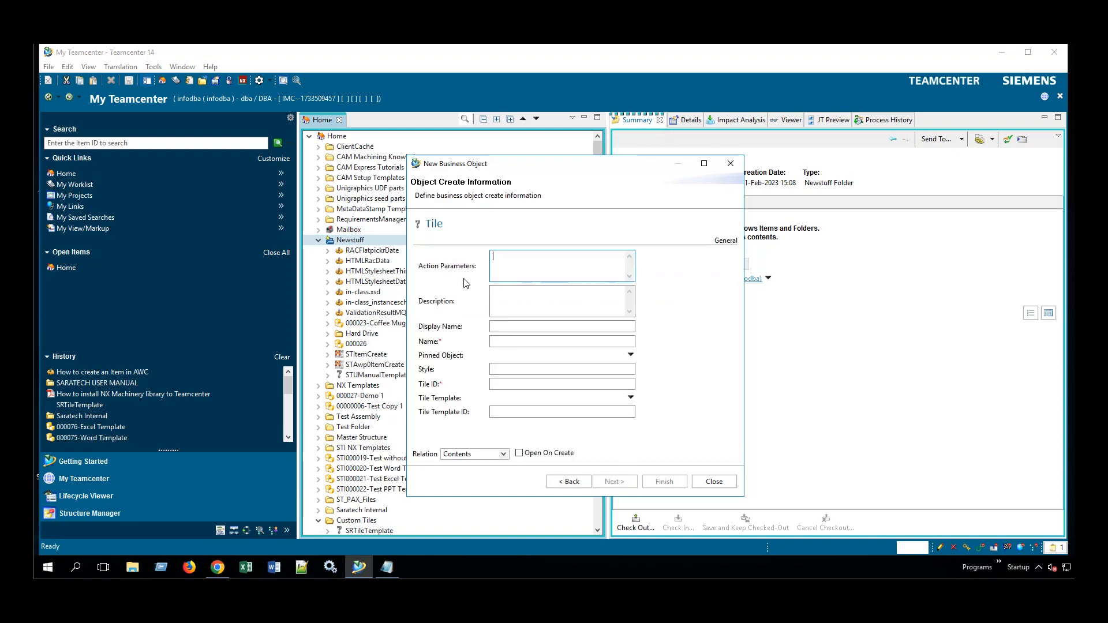
{"action": "left_click", "coordinate": [521, 263]}
{"action": "left_click", "coordinate": [631, 398]}
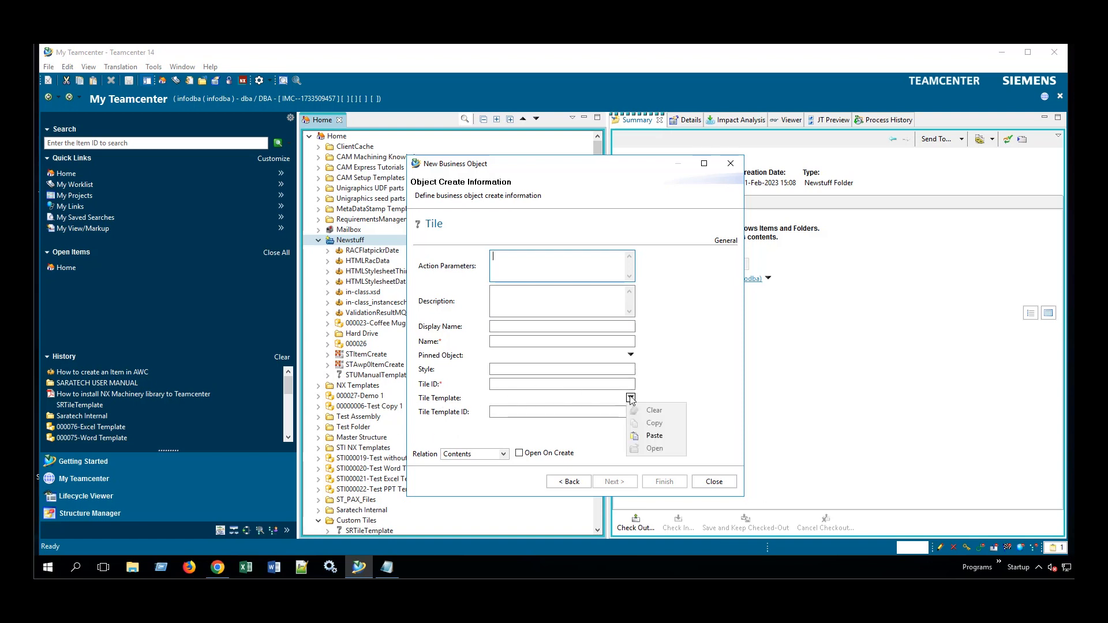
Paste STUManualTemplate as the Tile Template and enter the description Saratech User Manual Tile.
{"action": "left_click", "coordinate": [654, 436]}
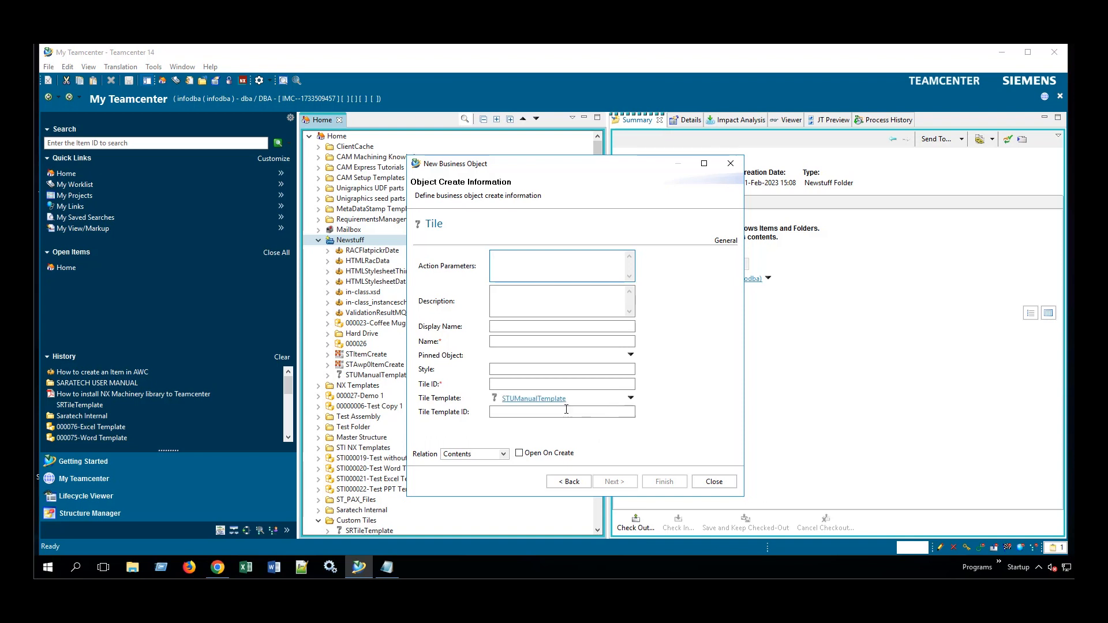
{"action": "left_click", "coordinate": [533, 290]}
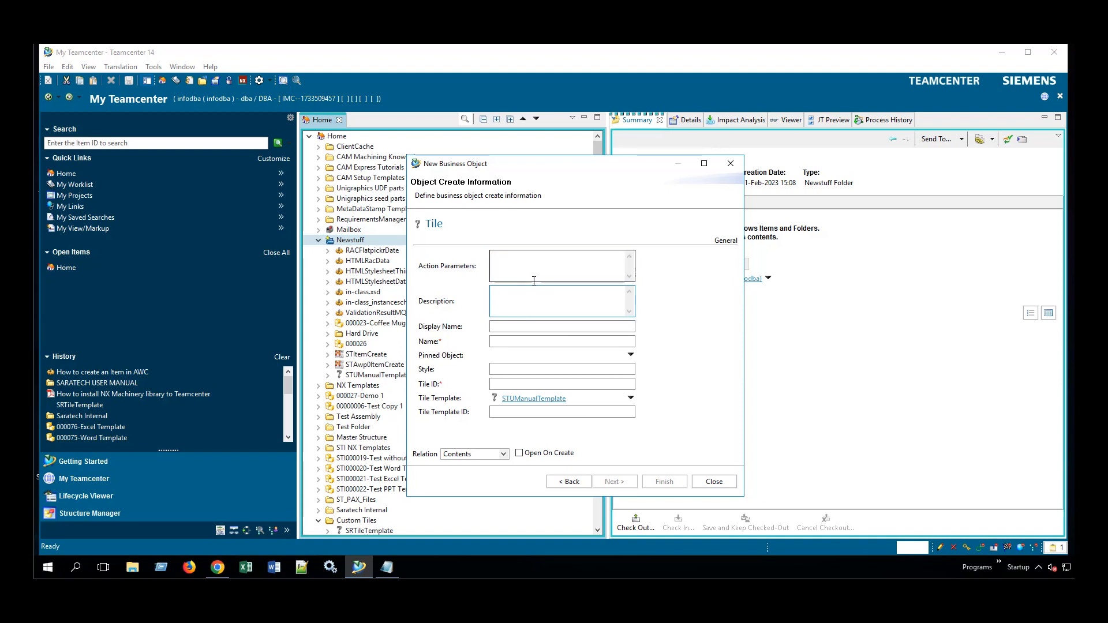
{"action": "type", "text": "Sara"}
{"action": "type", "text": "US"}
{"action": "key", "text": "BackSpace"}
{"action": "type", "text": "ser Manual Tile"}
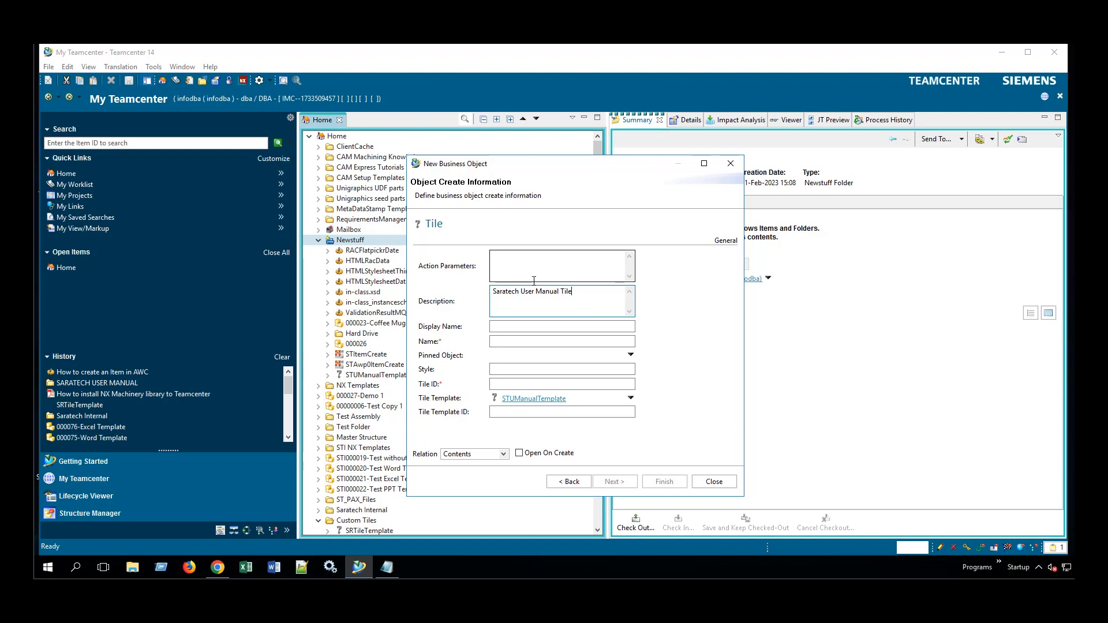
Set Display Name, Name and Tile ID to Saratech User Manual and create the tile.
{"action": "left_click", "coordinate": [539, 326]}
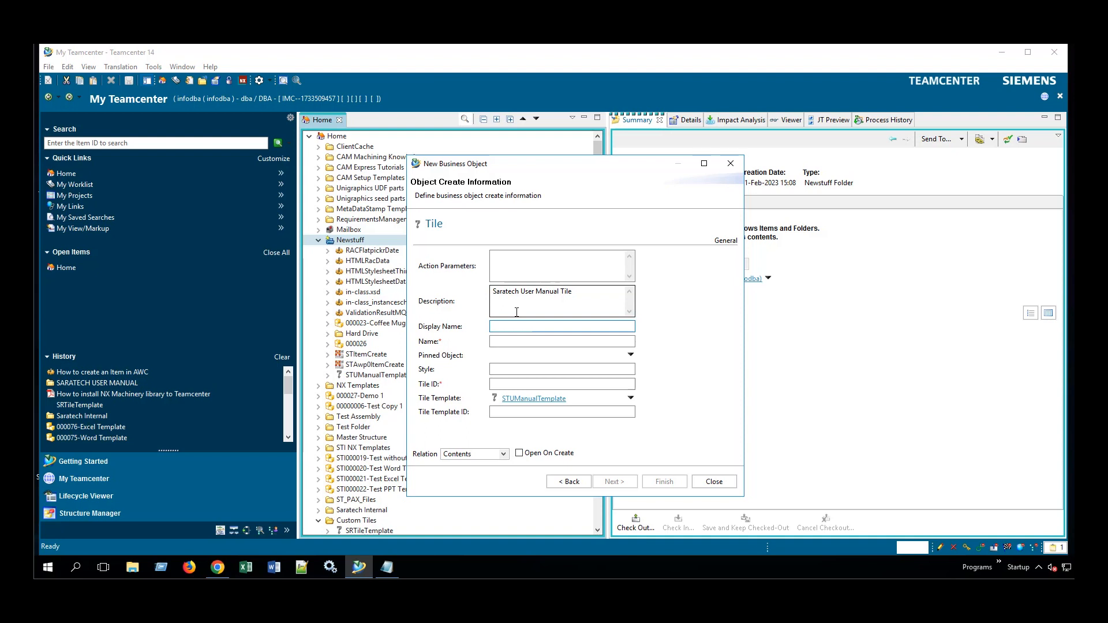
{"action": "type", "text": "Saratech User Manu"}
{"action": "key", "text": "ctrl+a"}
{"action": "key", "text": "ctrl+c"}
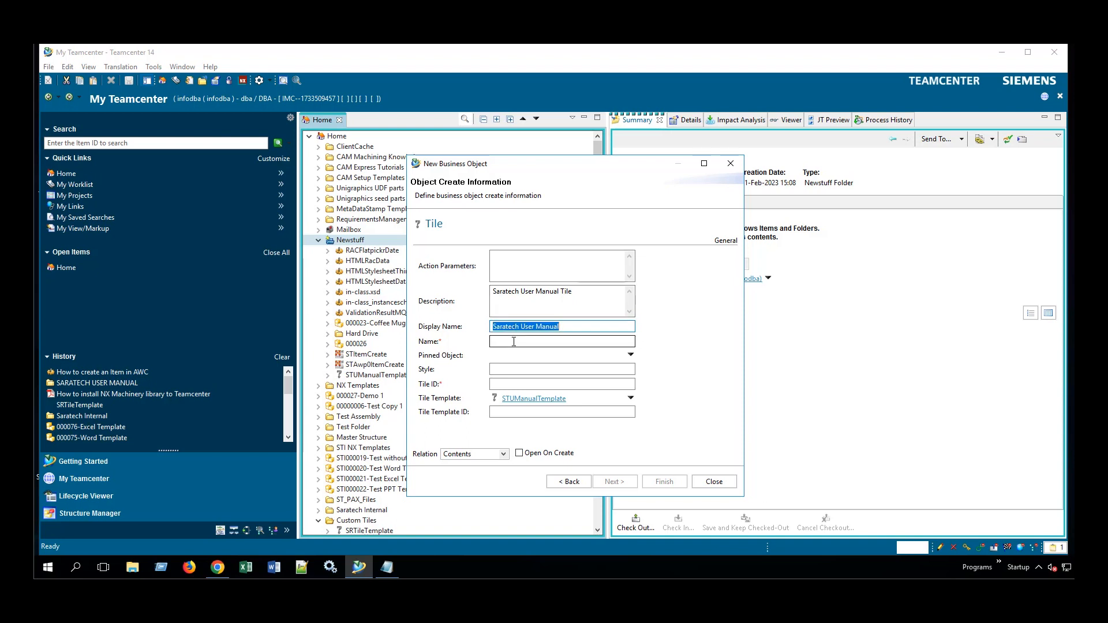
{"action": "left_click", "coordinate": [554, 341]}
{"action": "key", "text": "ctrl+v"}
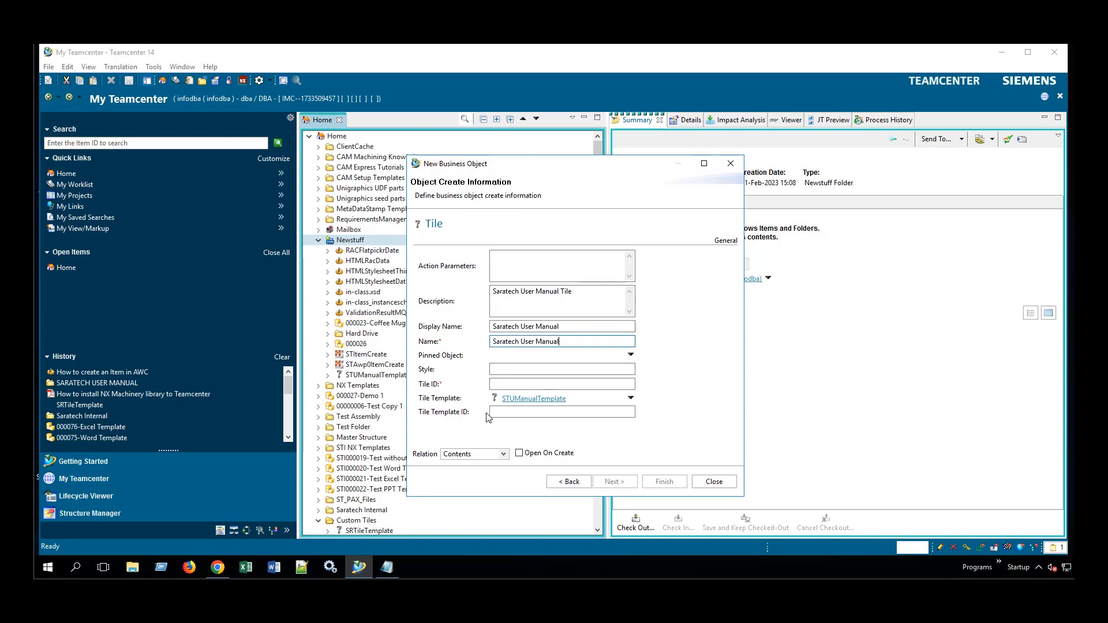
{"action": "left_click", "coordinate": [503, 385]}
{"action": "key", "text": "ctrl+v"}
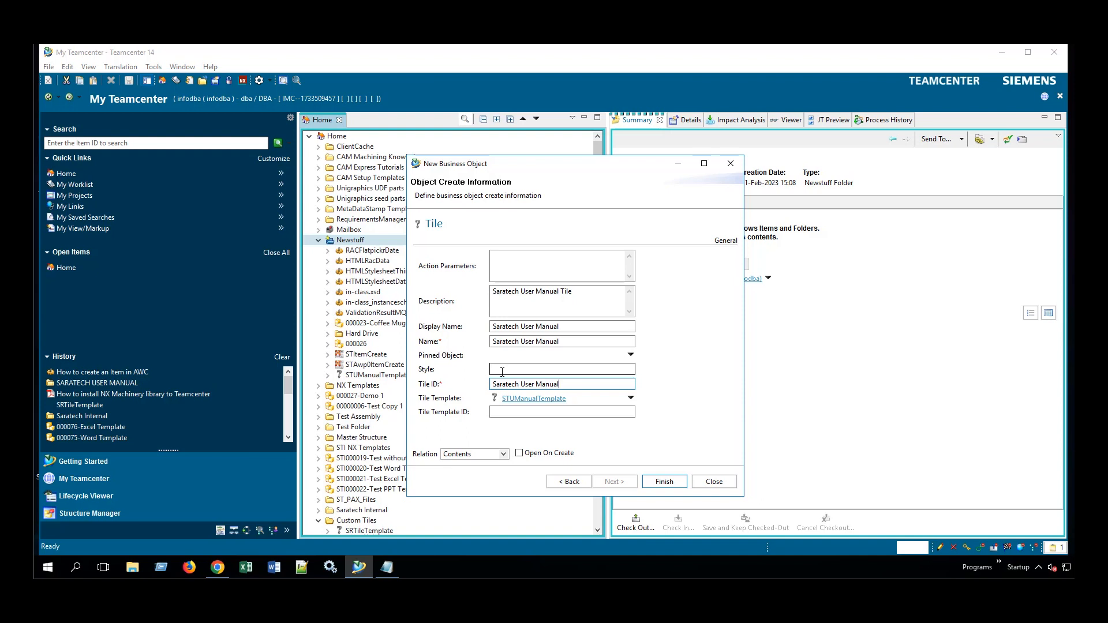
{"action": "left_click", "coordinate": [664, 482]}
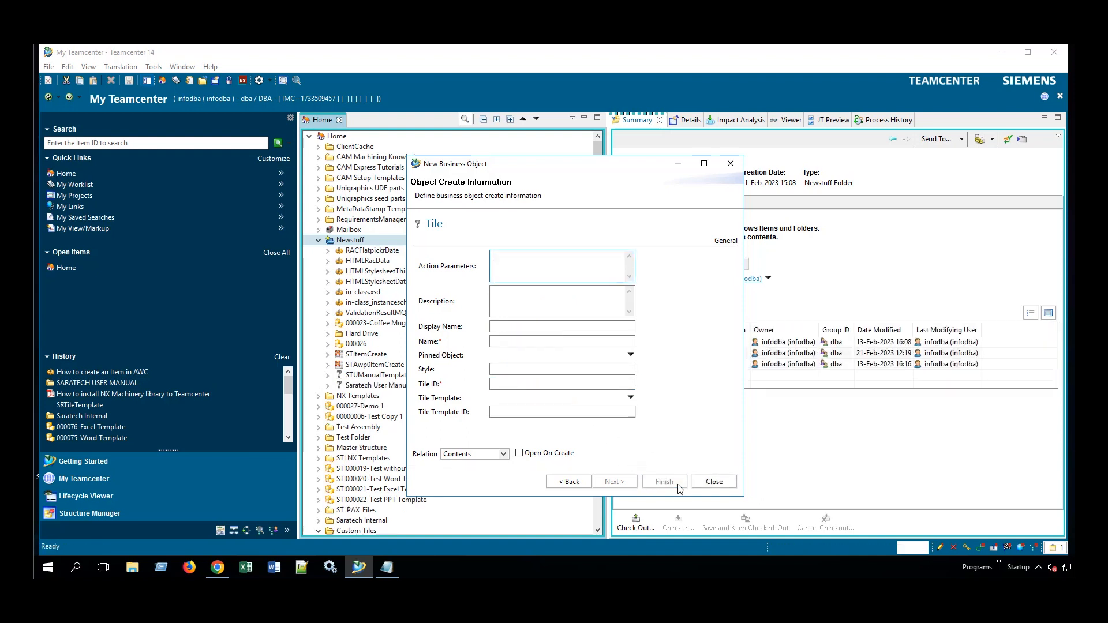
Close the New Business Object dialog and view the Saratech User Manual tile's summary in Newstuff.
{"action": "left_click", "coordinate": [732, 164]}
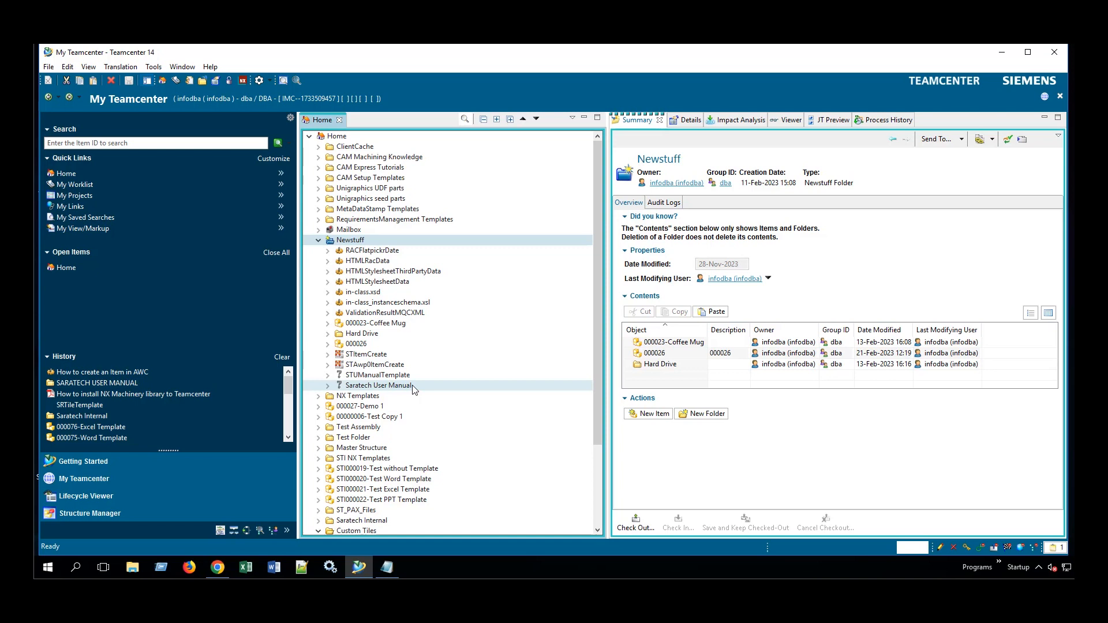
{"action": "left_click", "coordinate": [382, 387]}
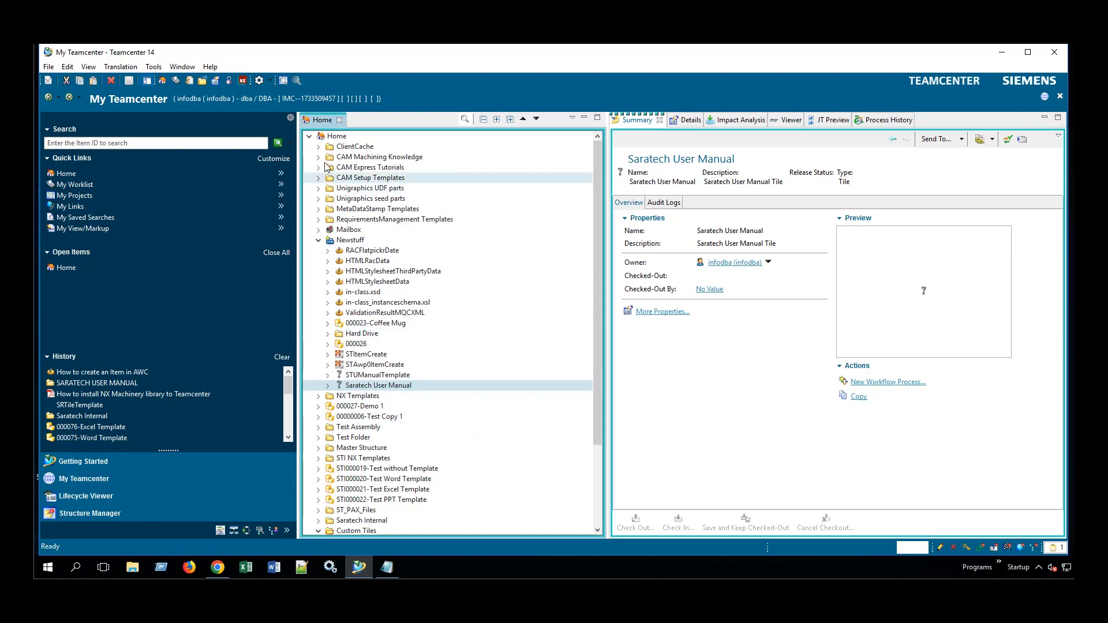
Run a General search for Type Tile Collection with owner filters cleared, and expand TcAuthorWorkspace-TileCollection.
{"action": "left_click", "coordinate": [298, 81]}
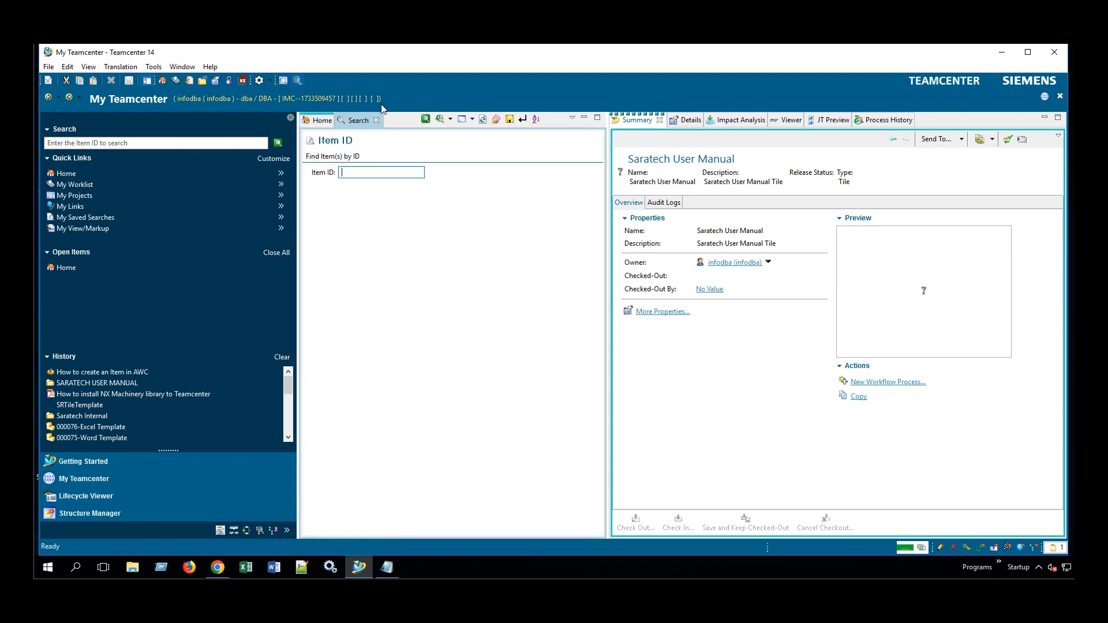
{"action": "left_click", "coordinate": [472, 119]}
{"action": "left_click", "coordinate": [482, 132]}
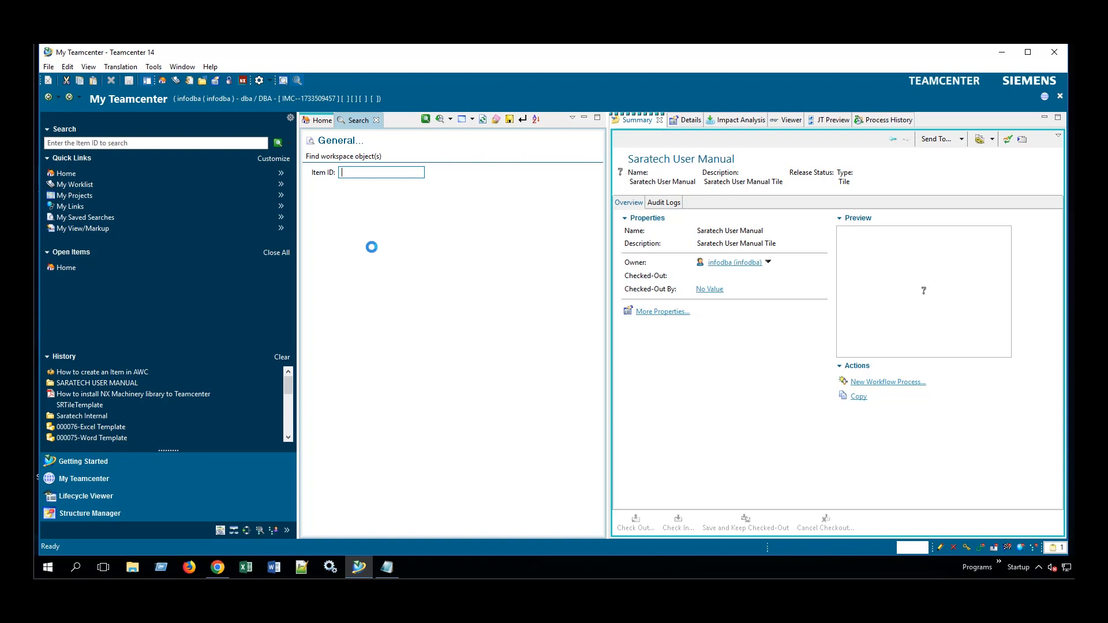
{"action": "left_click", "coordinate": [496, 119]}
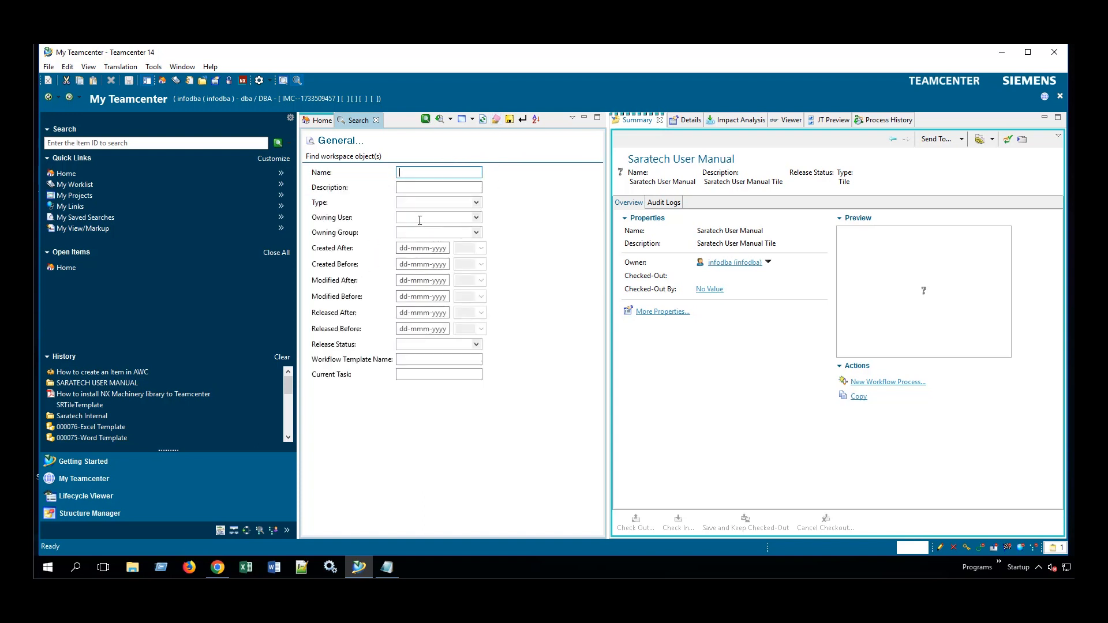
{"action": "left_click", "coordinate": [413, 205]}
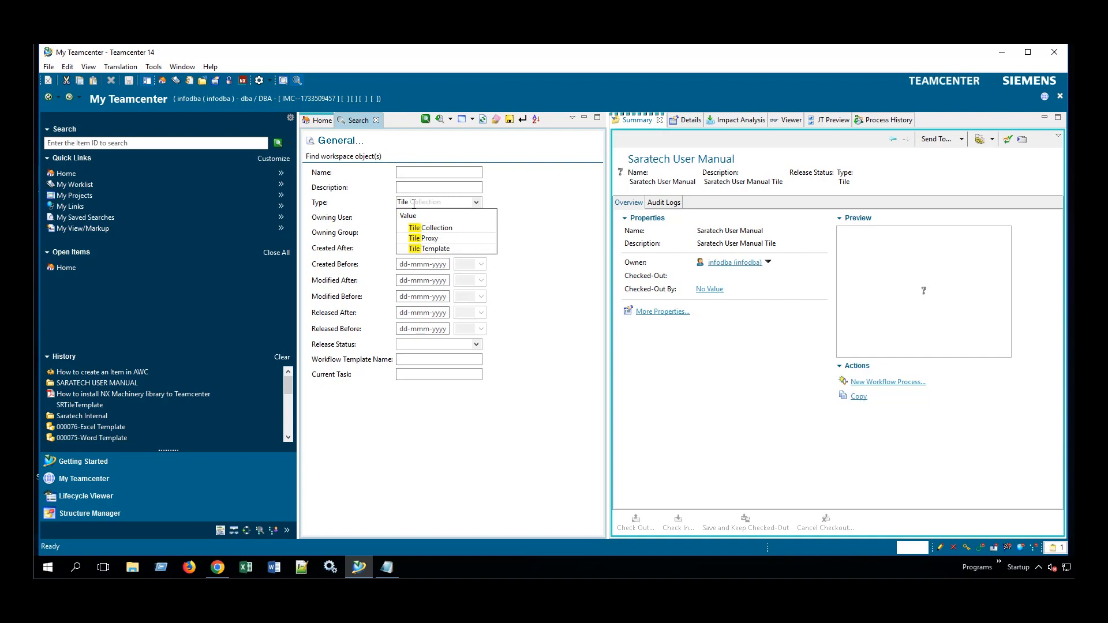
{"action": "left_click", "coordinate": [419, 226]}
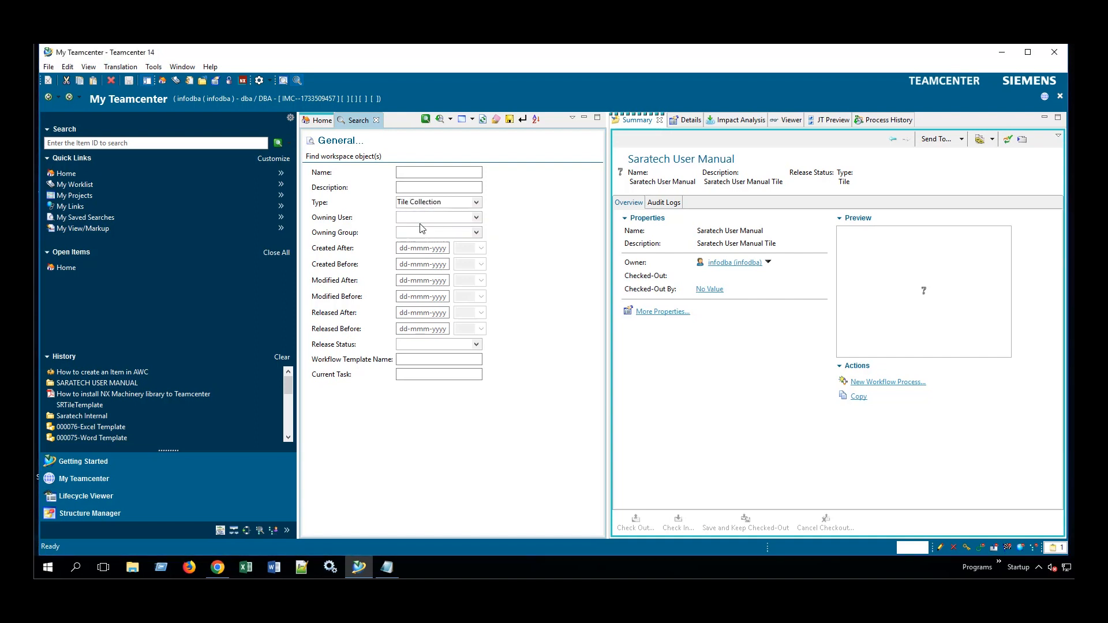
{"action": "left_click", "coordinate": [420, 121]}
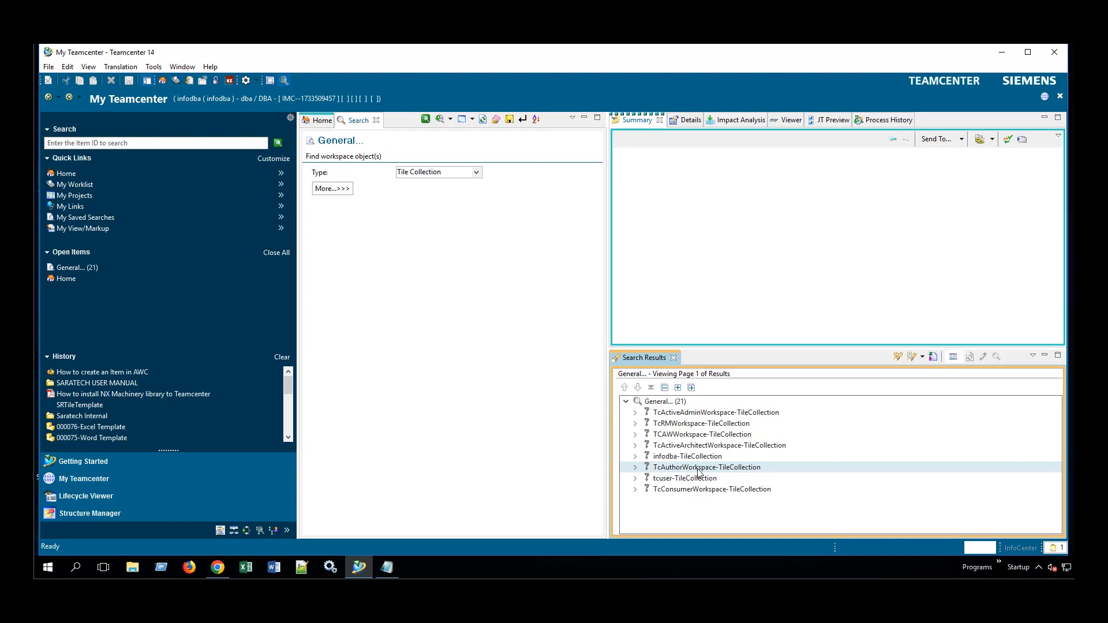
{"action": "left_click", "coordinate": [635, 468]}
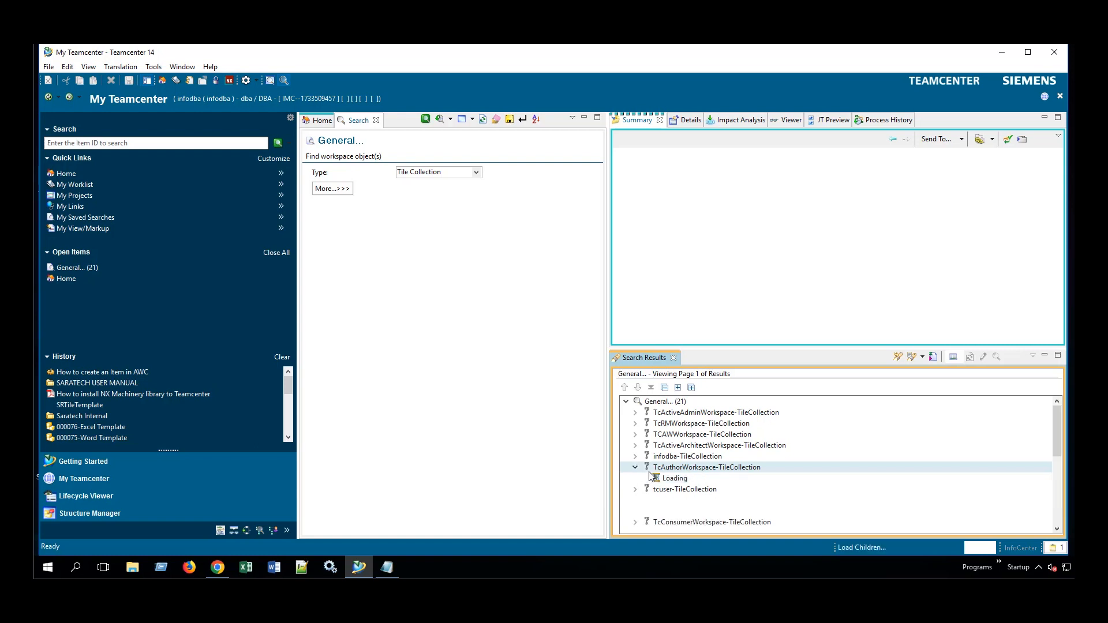
{"action": "left_click", "coordinate": [658, 470]}
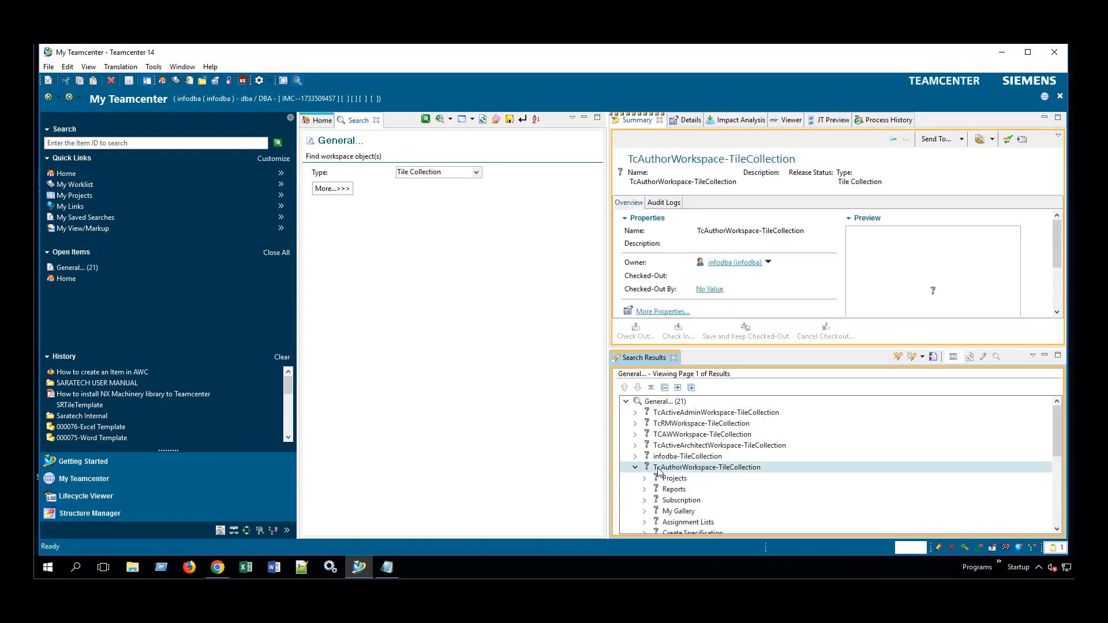
Paste Saratech User Manual into TcAuthorWorkspace-TileCollection with Live and Protected True, Tile Size 0 (Small), group Main.
{"action": "key", "text": "ctrl+v"}
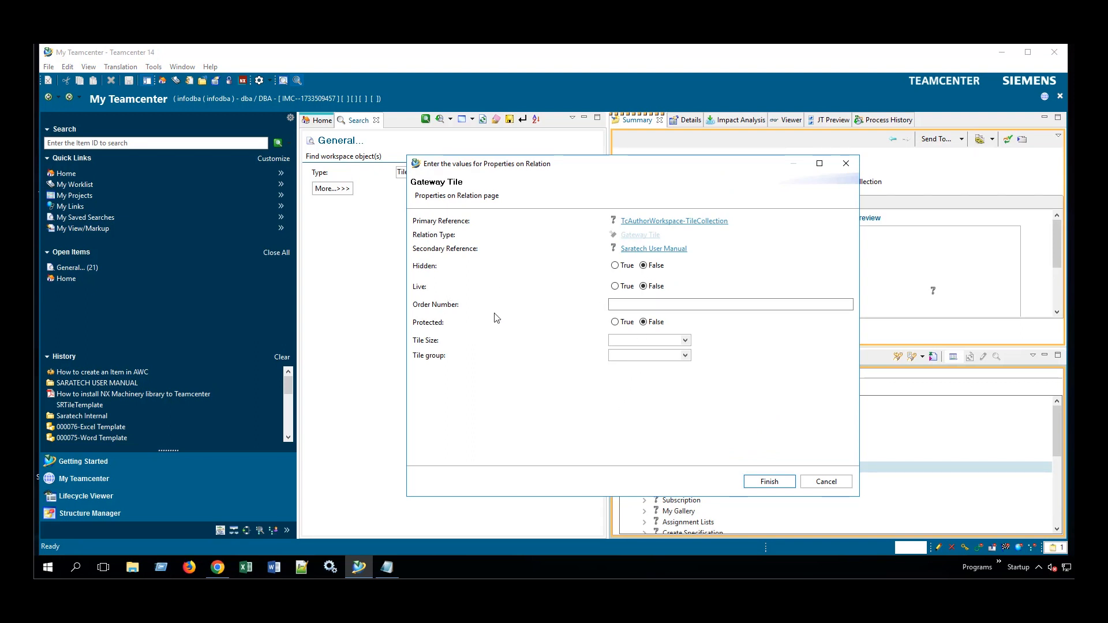
{"action": "left_click_drag", "start_coordinate": [522, 163], "coordinate": [462, 181]}
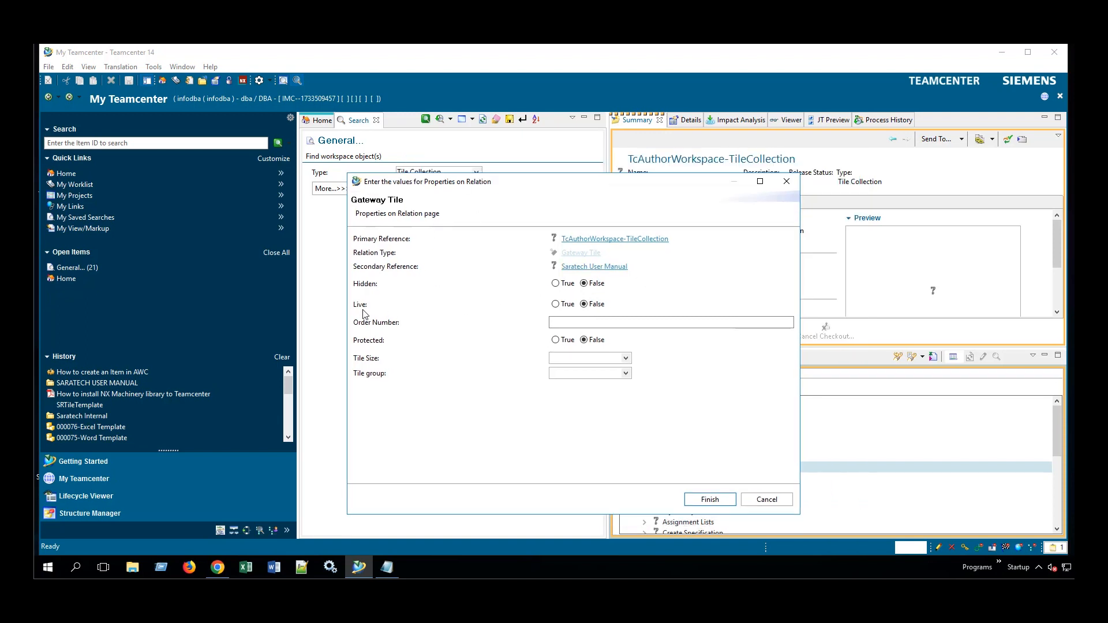
{"action": "left_click", "coordinate": [556, 305]}
{"action": "left_click", "coordinate": [556, 341]}
{"action": "left_click", "coordinate": [627, 359]}
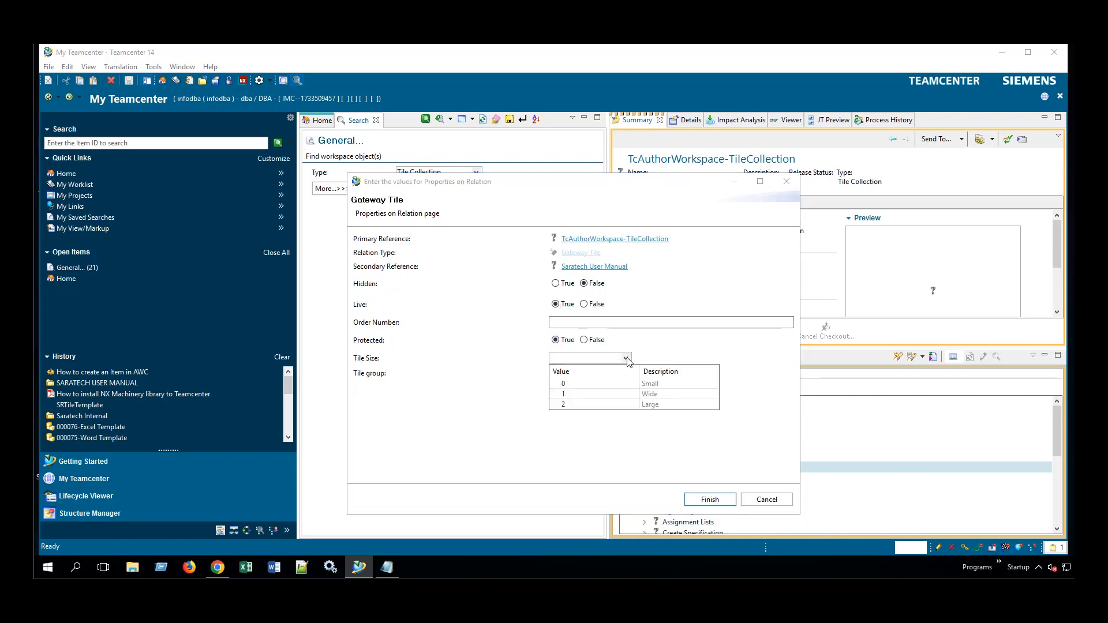
{"action": "left_click", "coordinate": [565, 384]}
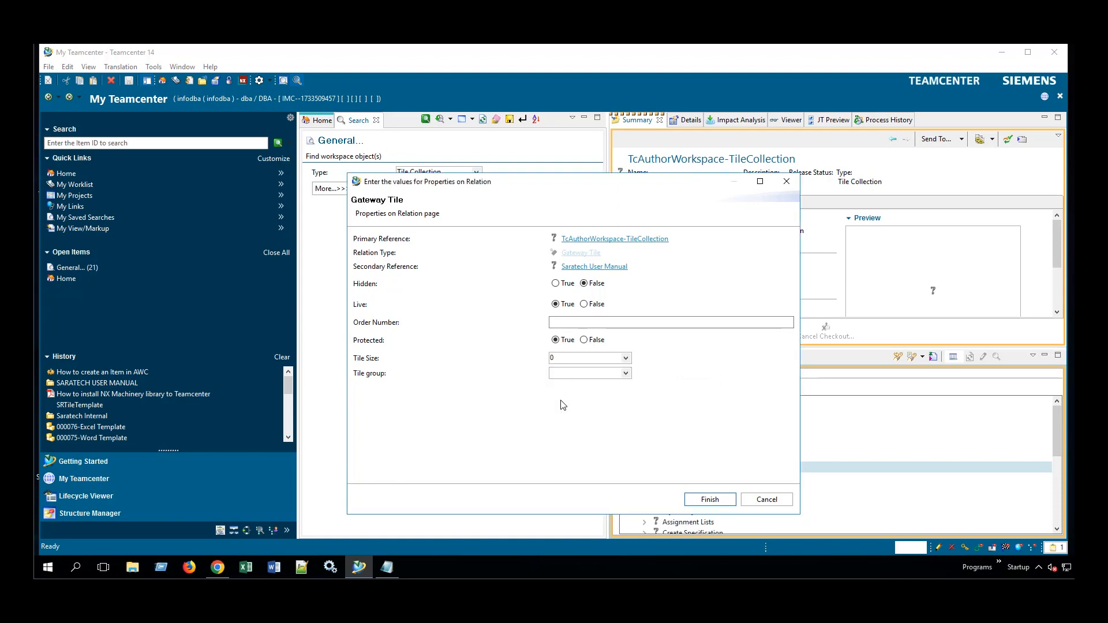
{"action": "left_click", "coordinate": [626, 374]}
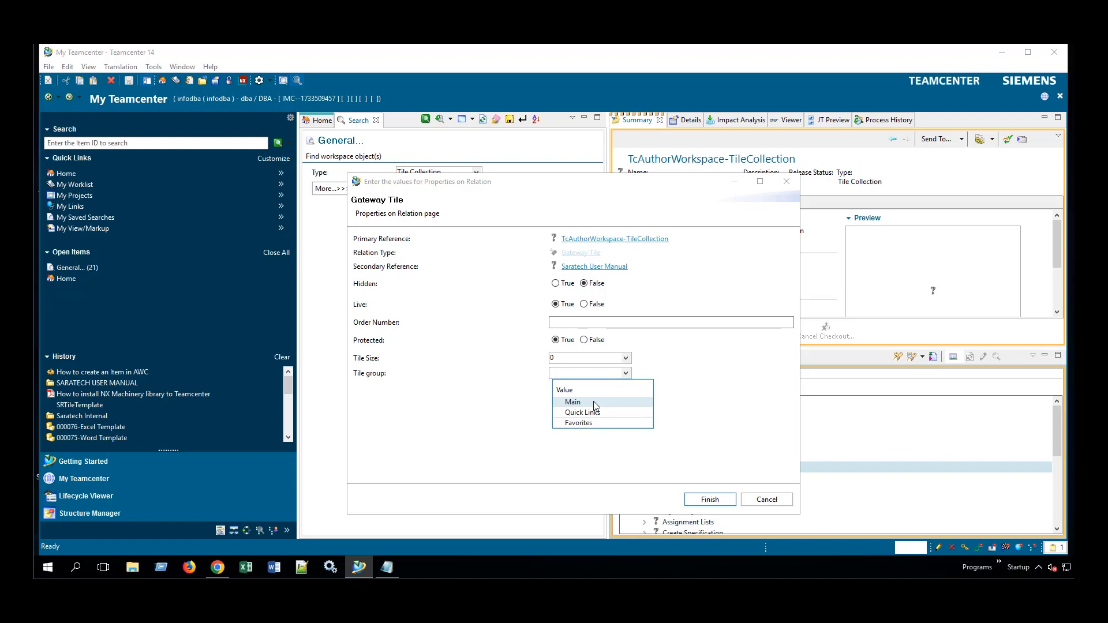
{"action": "left_click", "coordinate": [594, 402]}
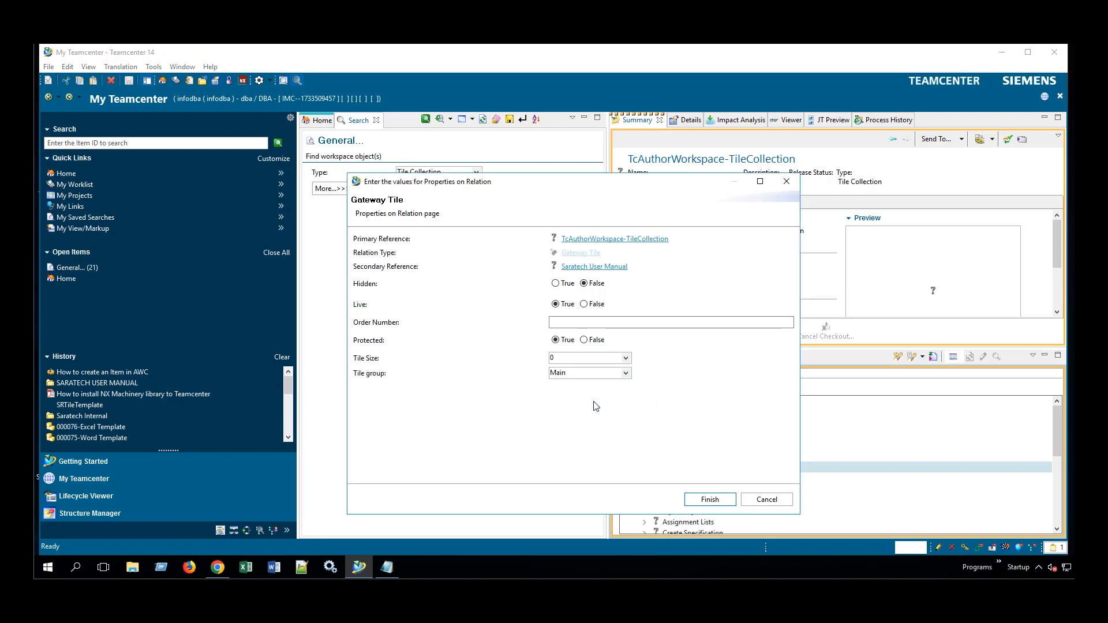
{"action": "left_click", "coordinate": [710, 499]}
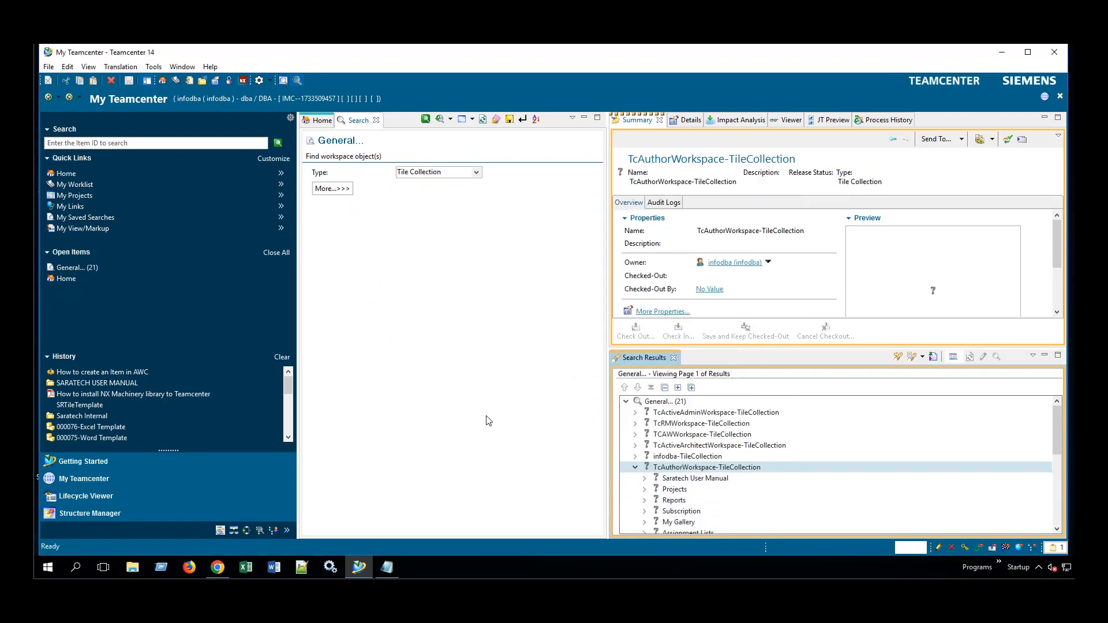
Return to the Active Workspace home page in Chrome and open the SARATECH USER MANUAL tile.
{"action": "left_click", "coordinate": [217, 570]}
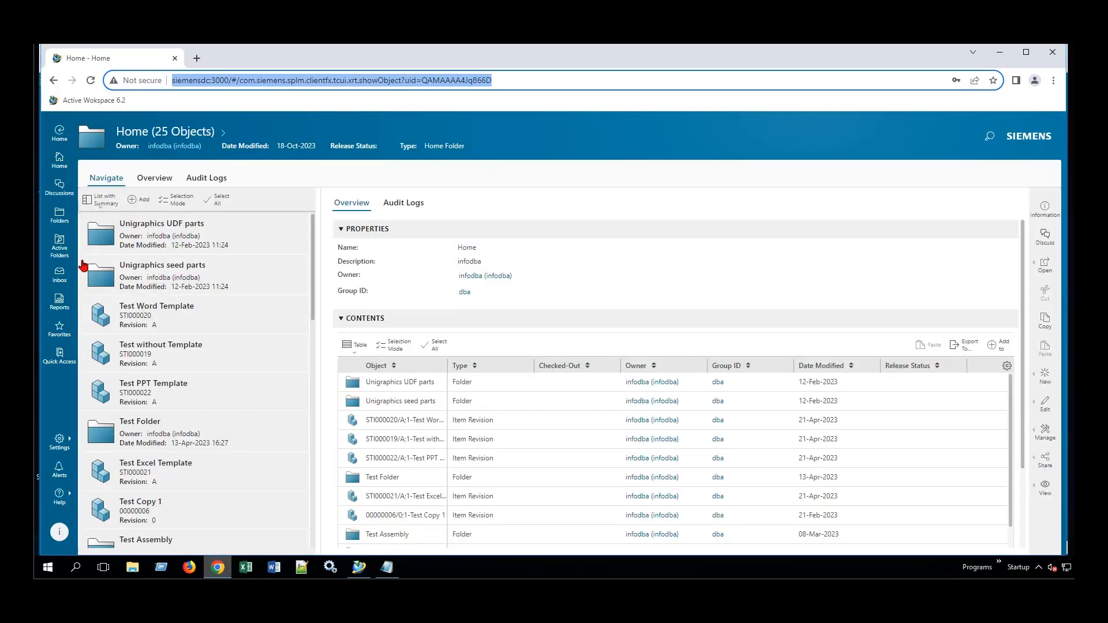
{"action": "left_click", "coordinate": [60, 166]}
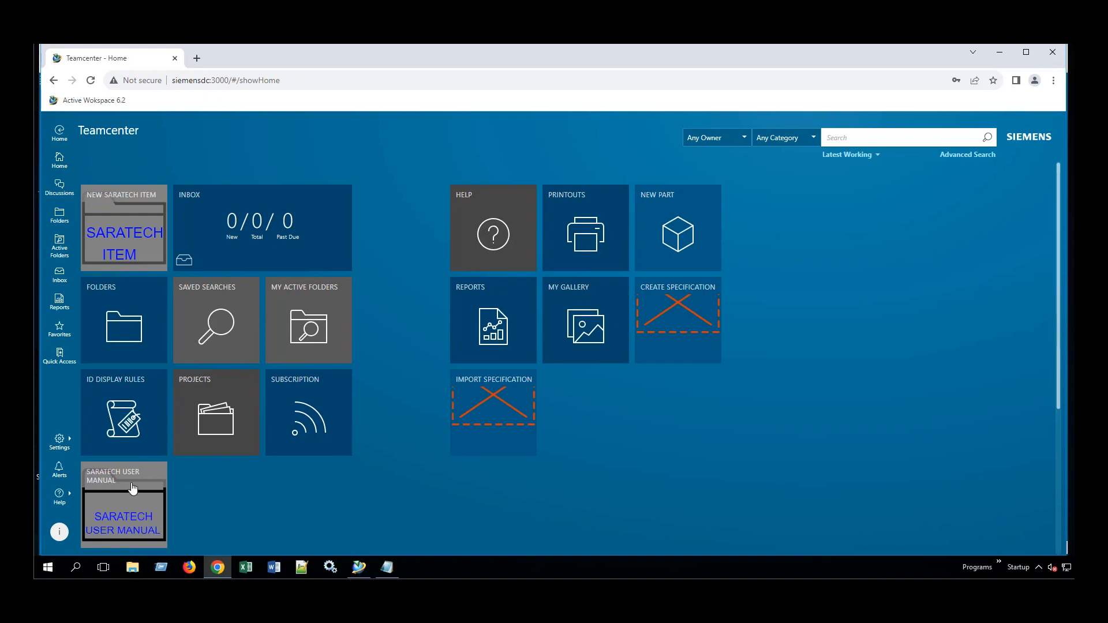
{"action": "left_click", "coordinate": [123, 514]}
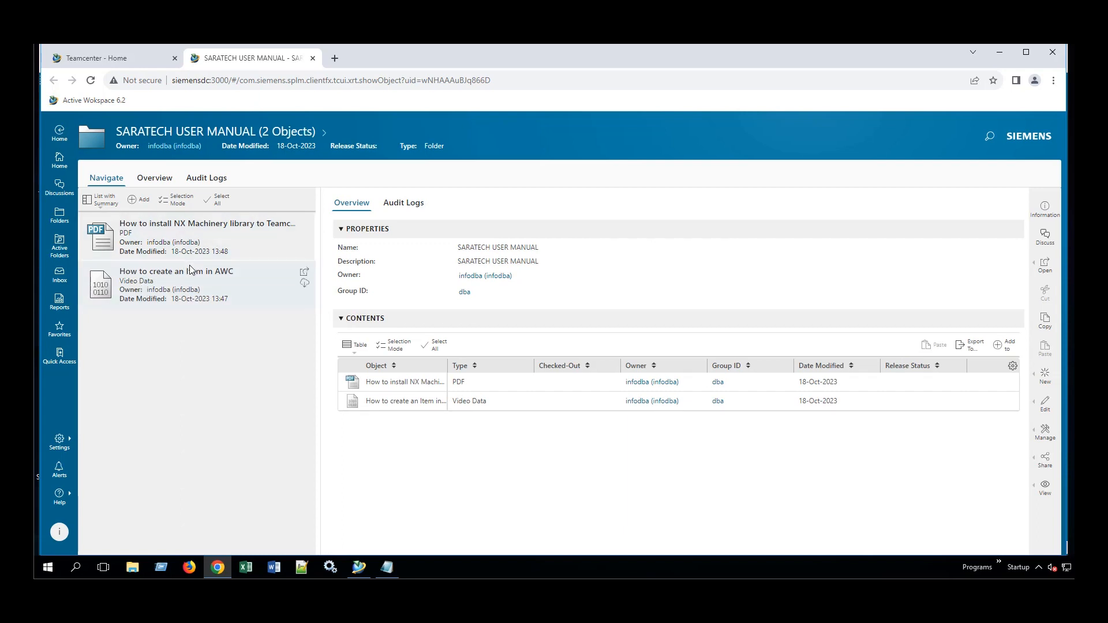
Preview the How to create an Item in AWC video and NX Machinery installation PDF, then return Home.
{"action": "left_click", "coordinate": [185, 280]}
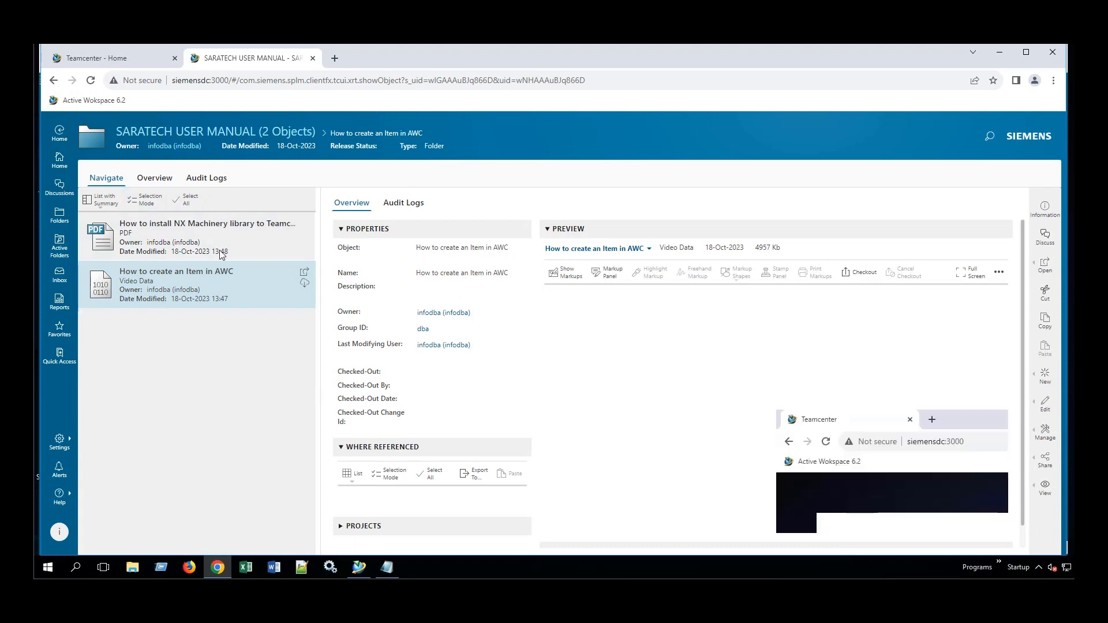
{"action": "mouse_move", "coordinate": [664, 342]}
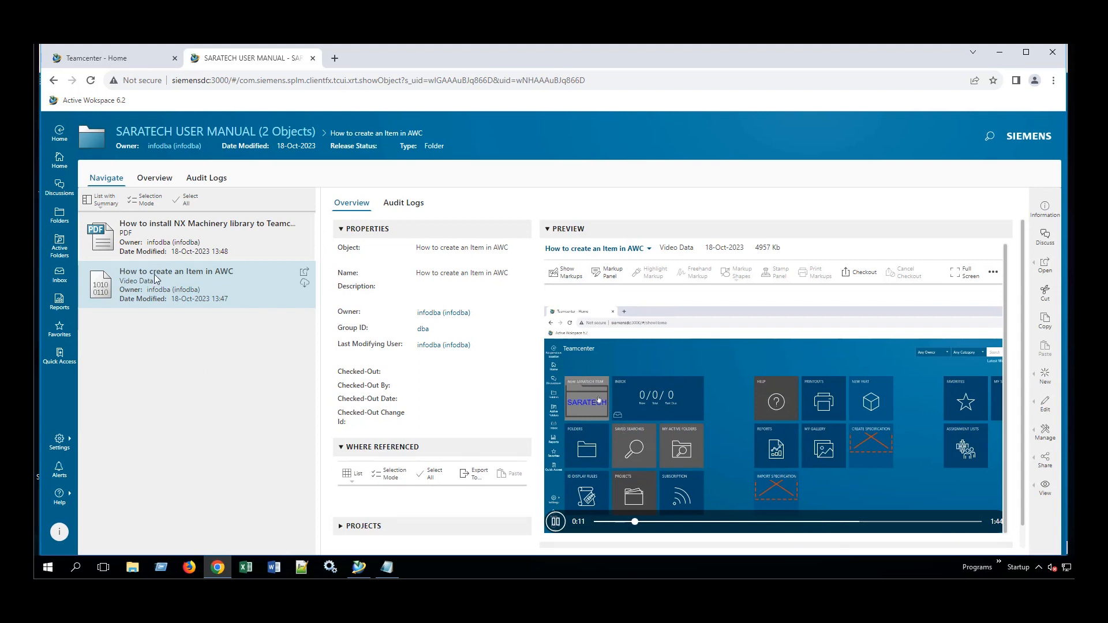
{"action": "left_click", "coordinate": [173, 247]}
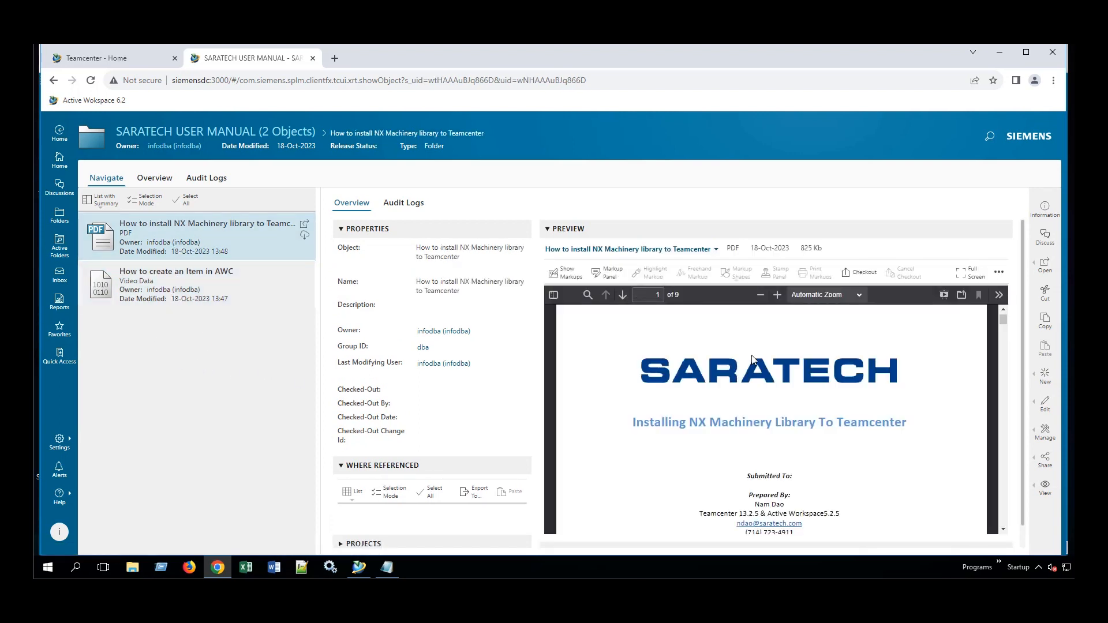
{"action": "scroll", "coordinate": [756, 370], "scroll_direction": "down", "scroll_amount": 5}
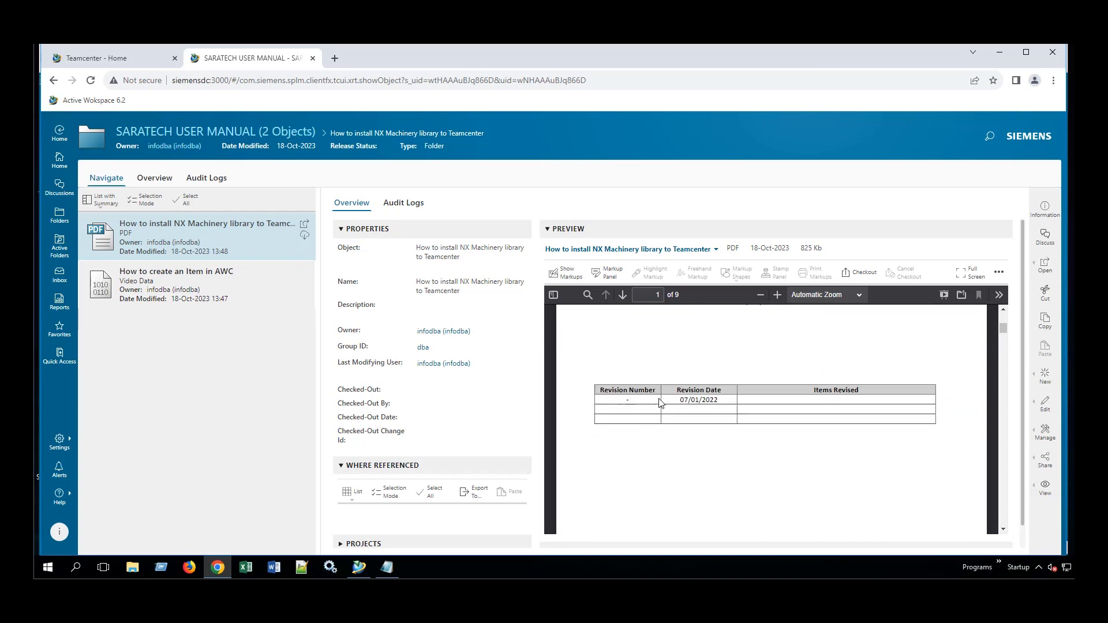
{"action": "left_click", "coordinate": [59, 162]}
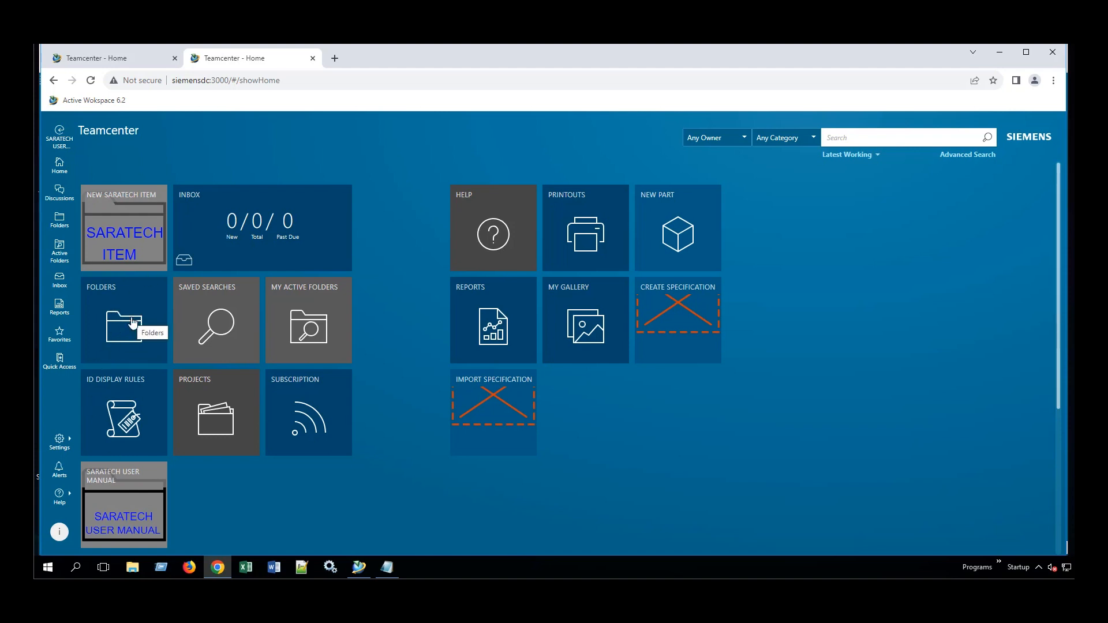
Set the Saratech User Manual tile's relation Order Number to 103.
{"action": "left_click", "coordinate": [355, 565]}
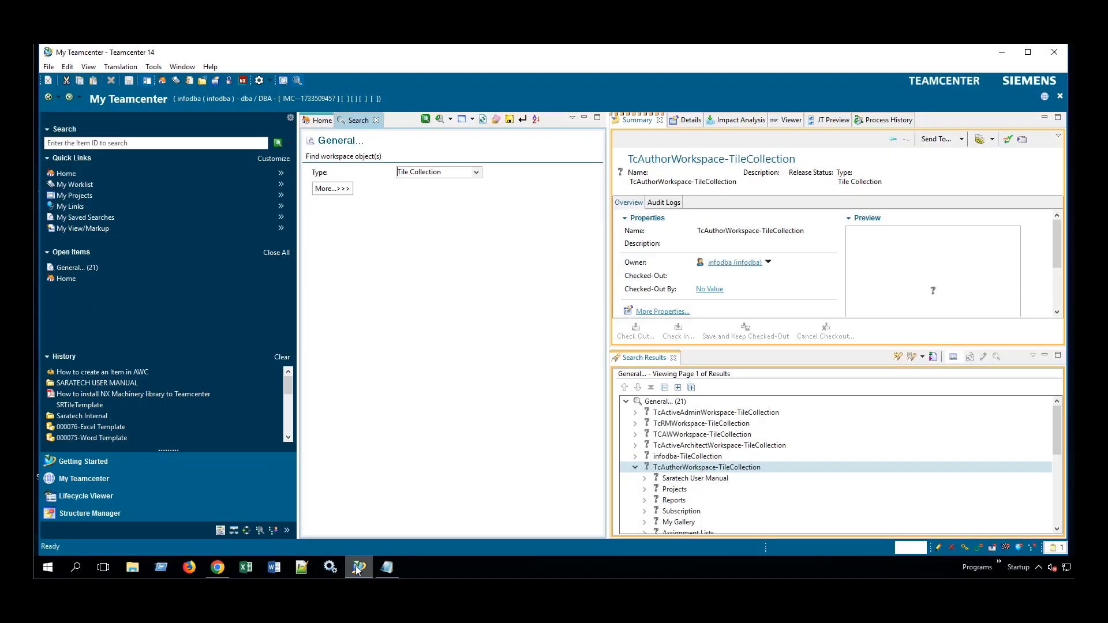
{"action": "left_click", "coordinate": [672, 482]}
{"action": "right_click", "coordinate": [672, 484]}
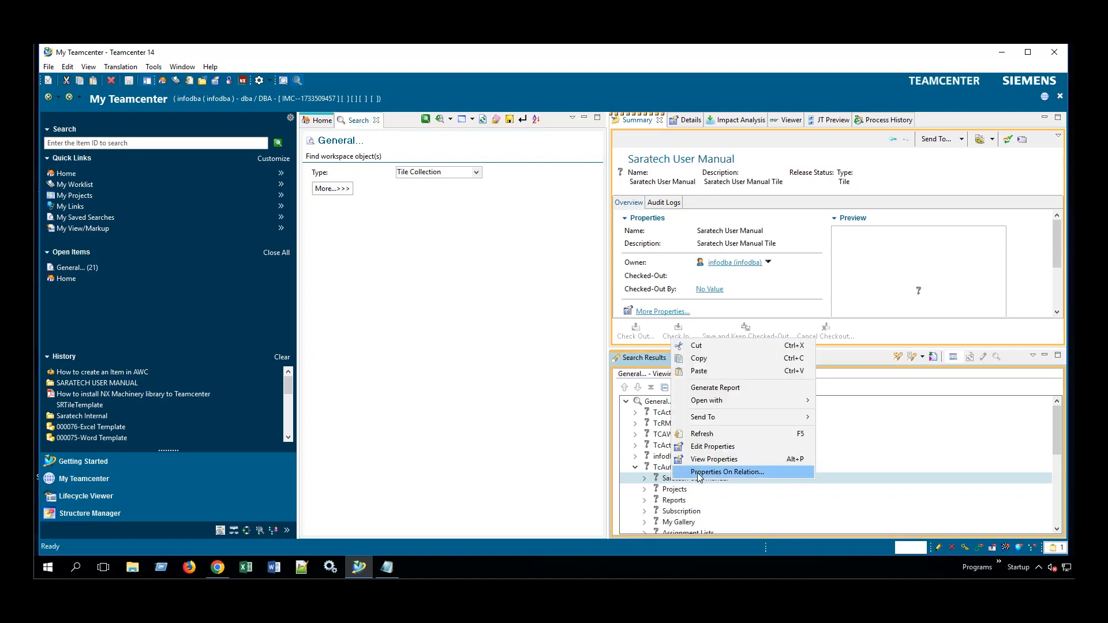
{"action": "left_click", "coordinate": [699, 474]}
{"action": "scroll", "coordinate": [597, 267], "scroll_direction": "down", "scroll_amount": 5}
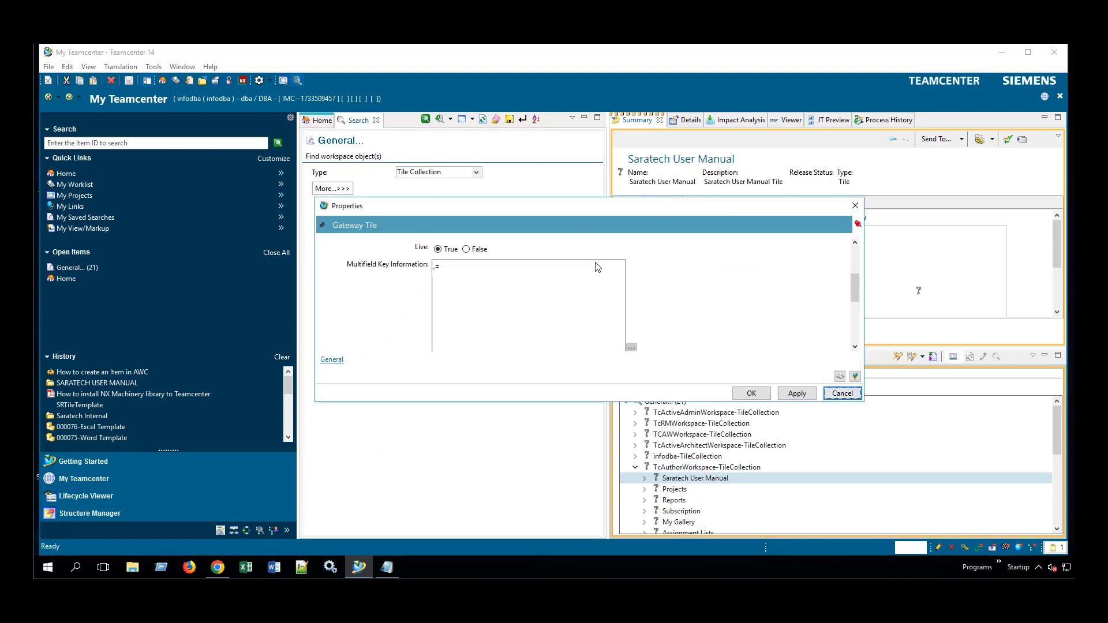
{"action": "scroll", "coordinate": [597, 267], "scroll_direction": "down", "scroll_amount": 5}
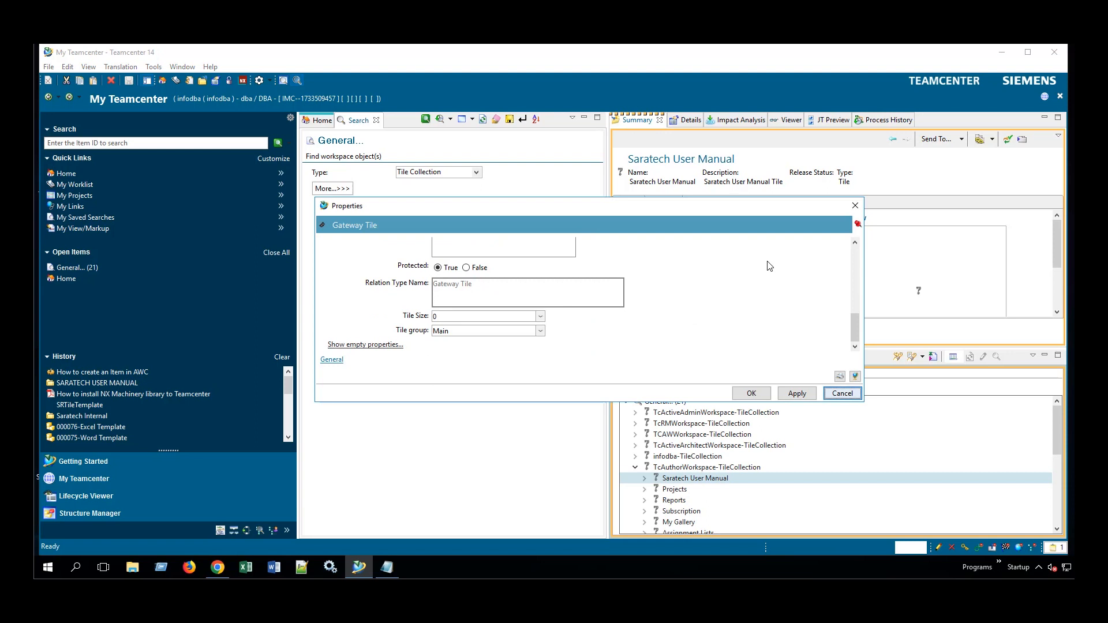
{"action": "left_click", "coordinate": [356, 347]}
{"action": "scroll", "coordinate": [355, 346], "scroll_direction": "down", "scroll_amount": 2}
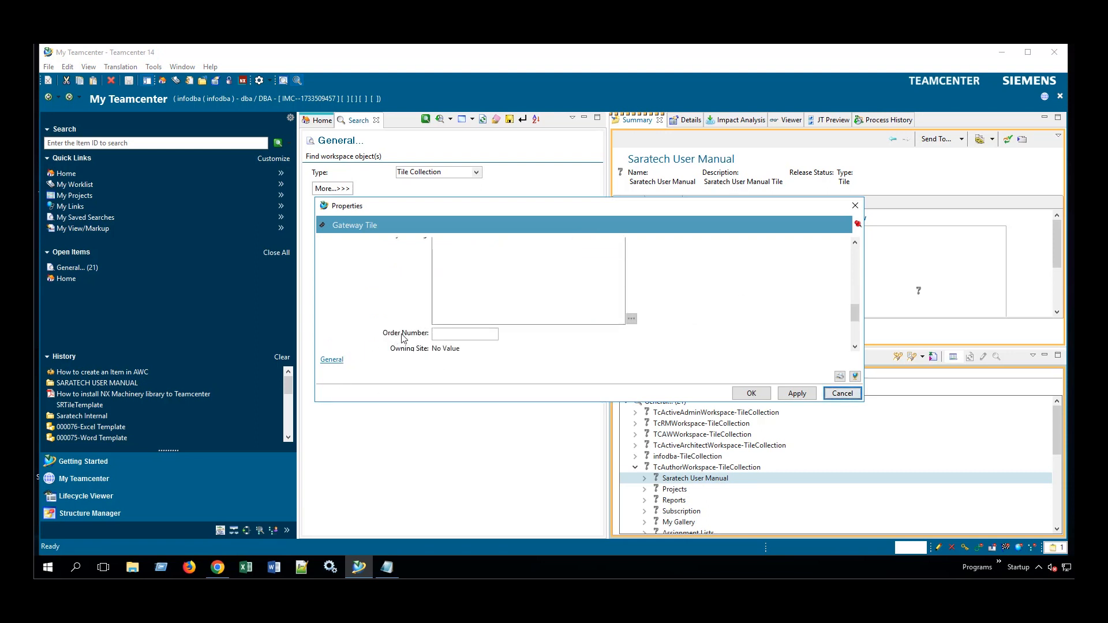
{"action": "left_click", "coordinate": [443, 333]}
{"action": "type", "text": "103"}
{"action": "left_click", "coordinate": [751, 393]}
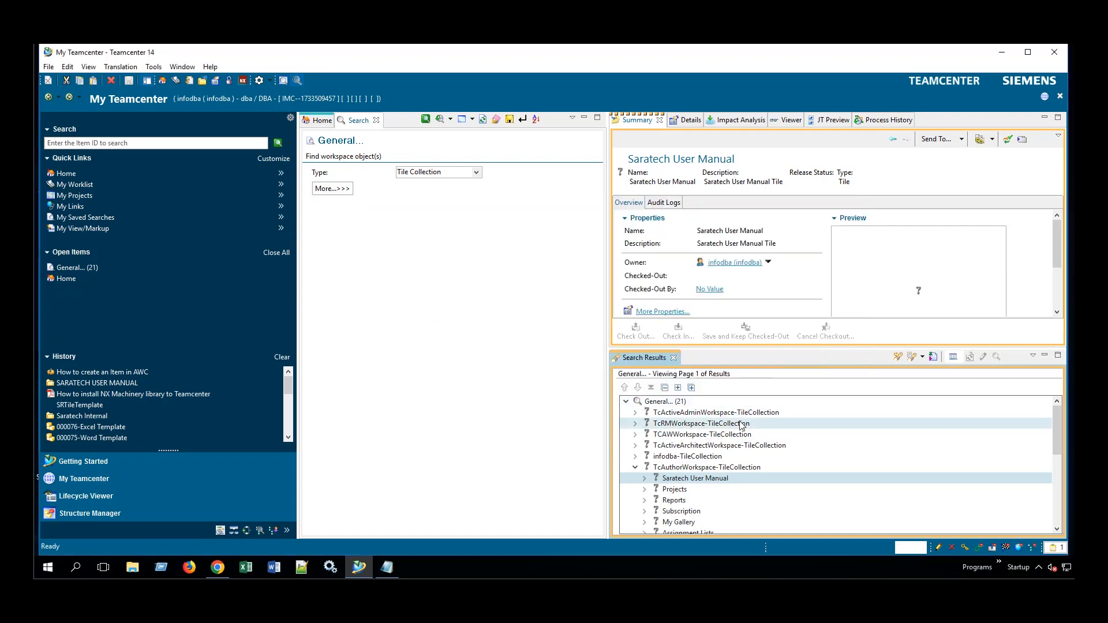
Delete the infodba-TileCollection and confirm the deletion.
{"action": "left_click", "coordinate": [671, 457]}
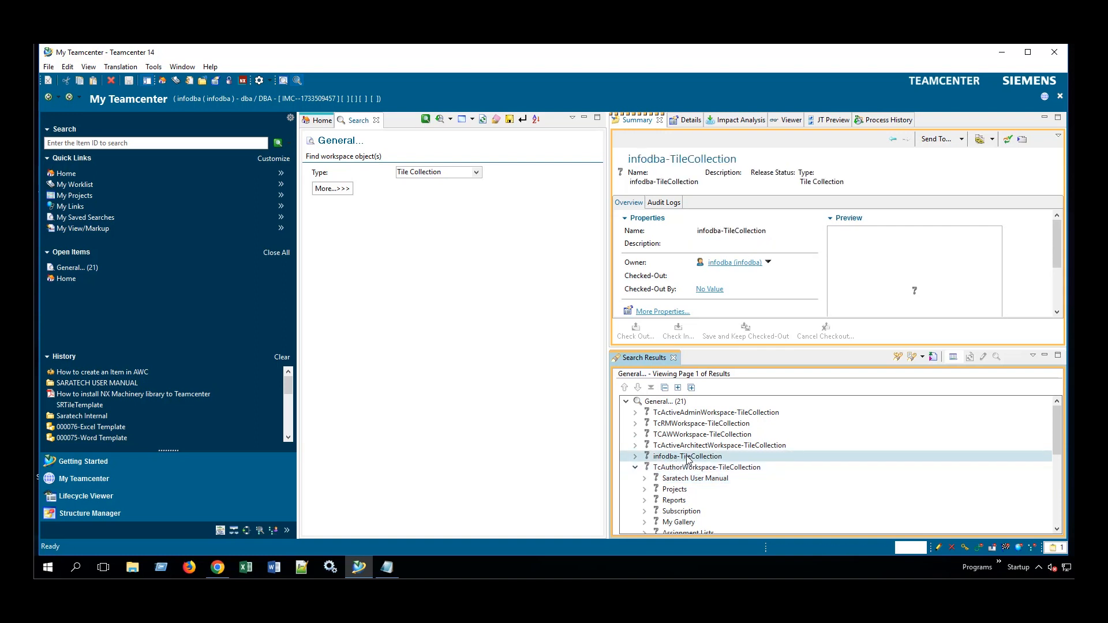
{"action": "left_click", "coordinate": [112, 81]}
{"action": "left_click", "coordinate": [515, 323]}
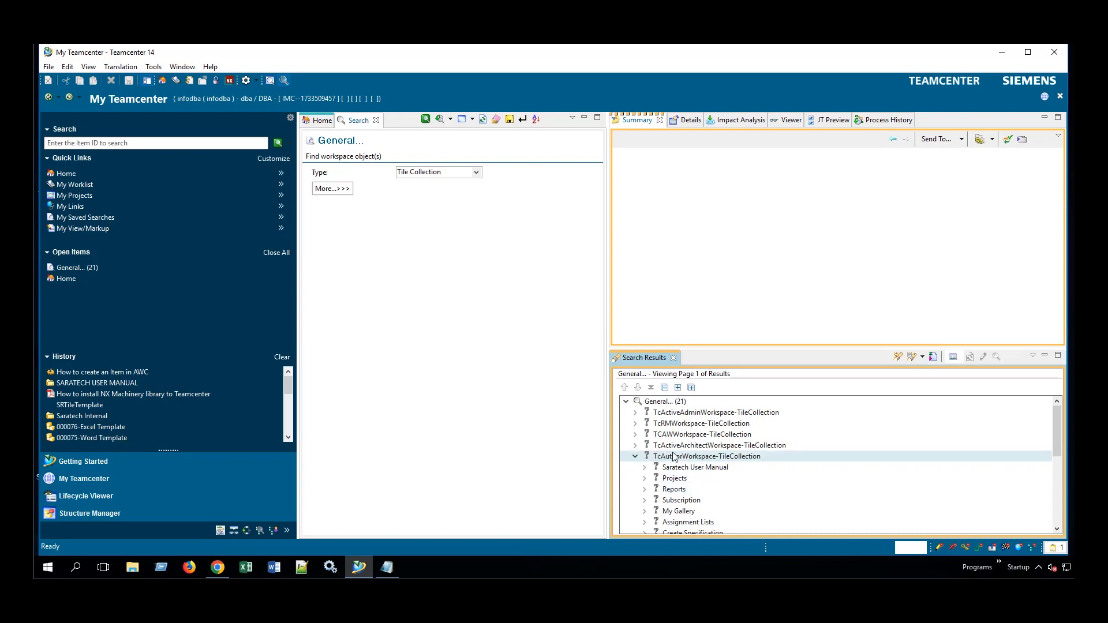
Close both Teamcenter tabs in Chrome, leaving a new blank tab.
{"action": "left_click", "coordinate": [217, 572]}
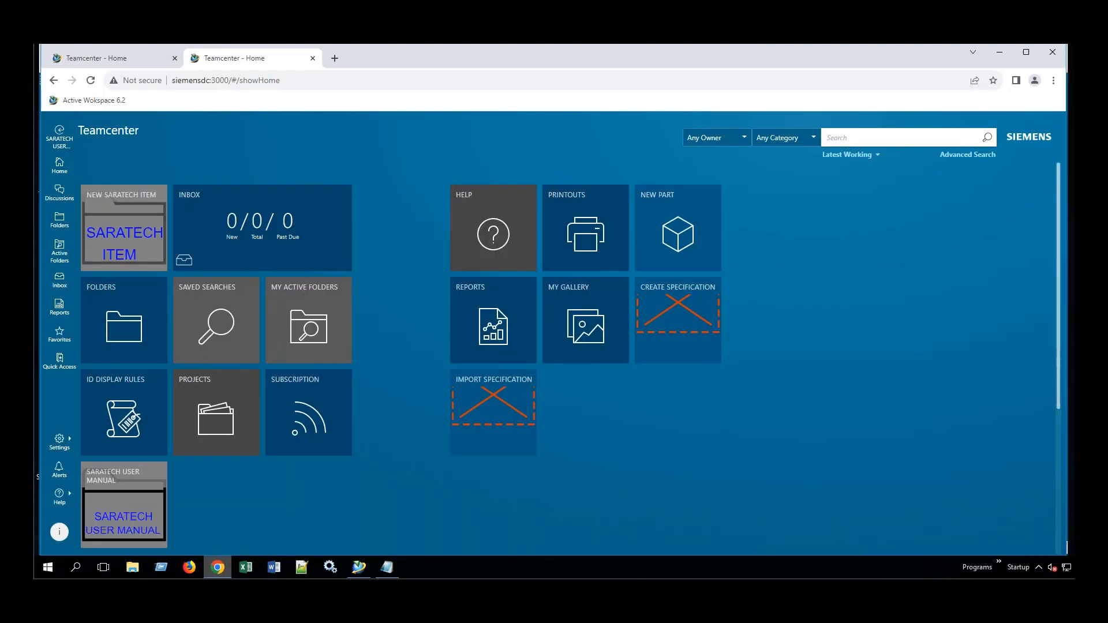
{"action": "left_click", "coordinate": [312, 58]}
{"action": "left_click", "coordinate": [198, 59]}
{"action": "left_click", "coordinate": [175, 58]}
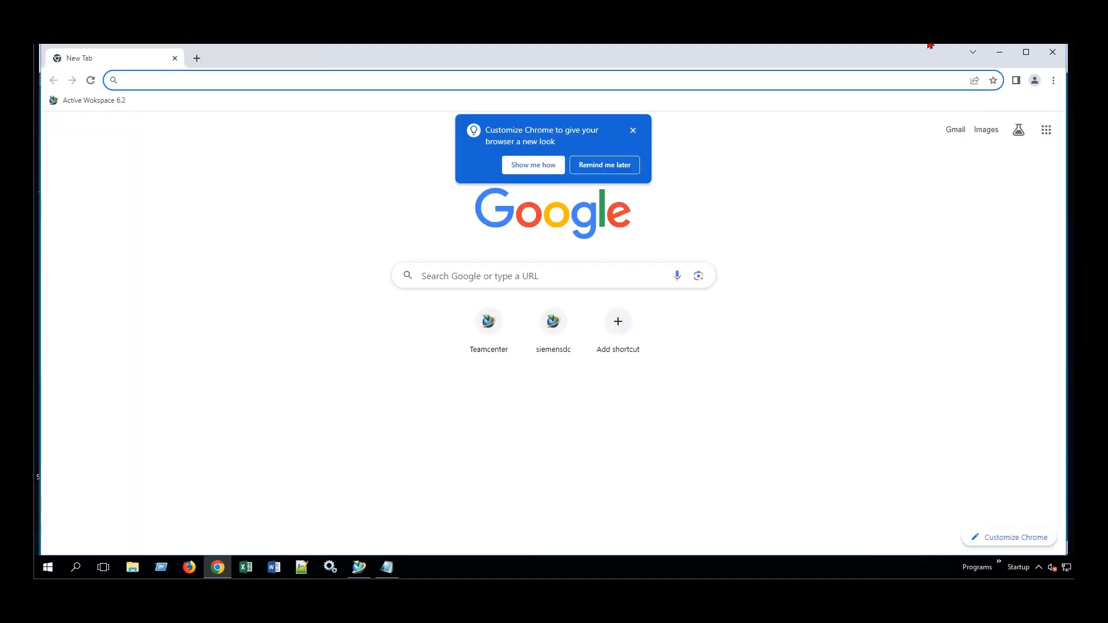
Clear all browsing data from Chrome's Privacy and security settings.
{"action": "left_click", "coordinate": [1054, 82]}
{"action": "mouse_move", "coordinate": [946, 258]}
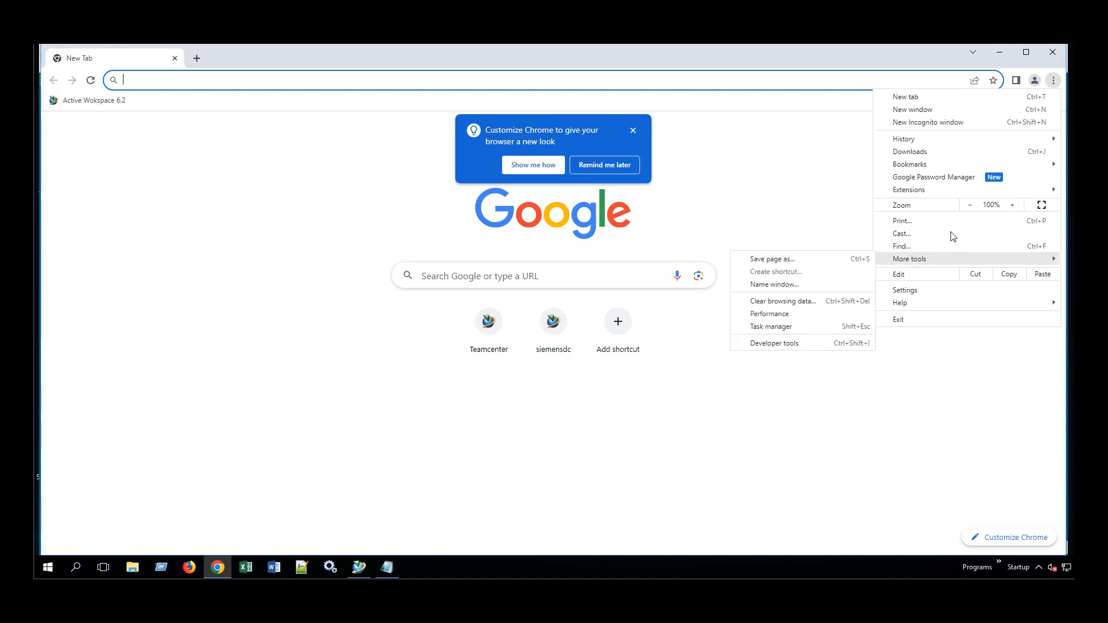
{"action": "left_click", "coordinate": [920, 290]}
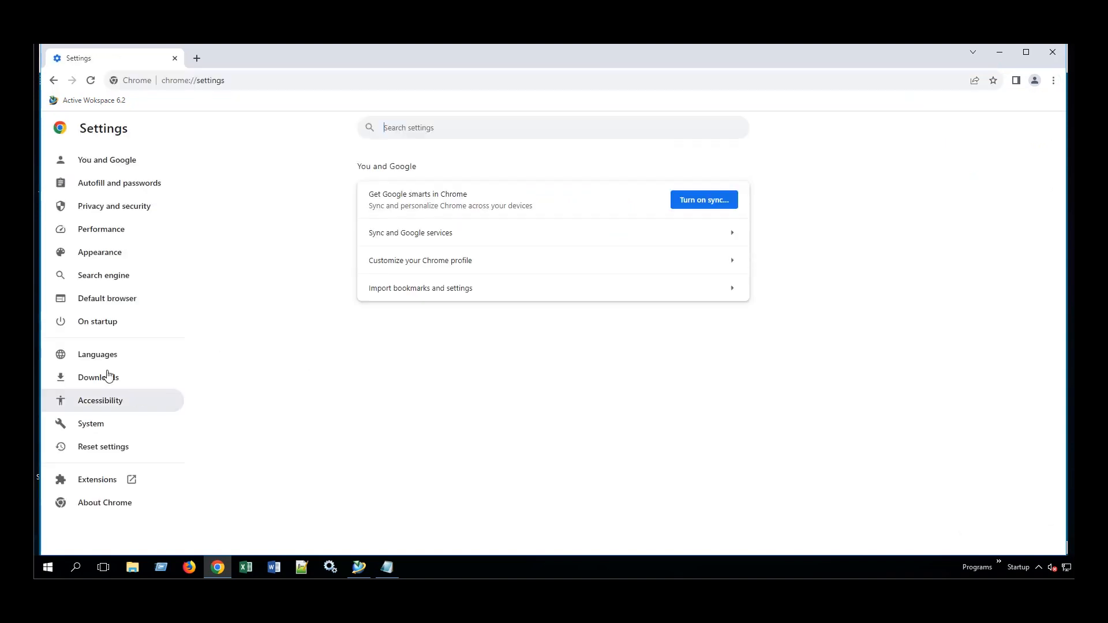
{"action": "left_click", "coordinate": [116, 209]}
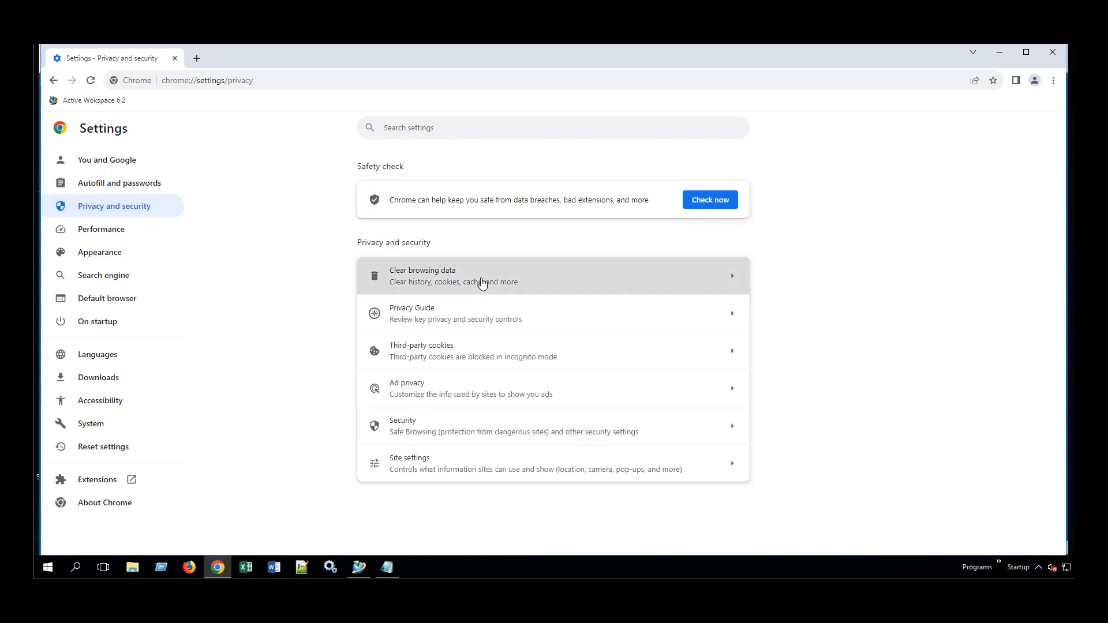
{"action": "left_click", "coordinate": [436, 287]}
{"action": "left_click", "coordinate": [652, 450]}
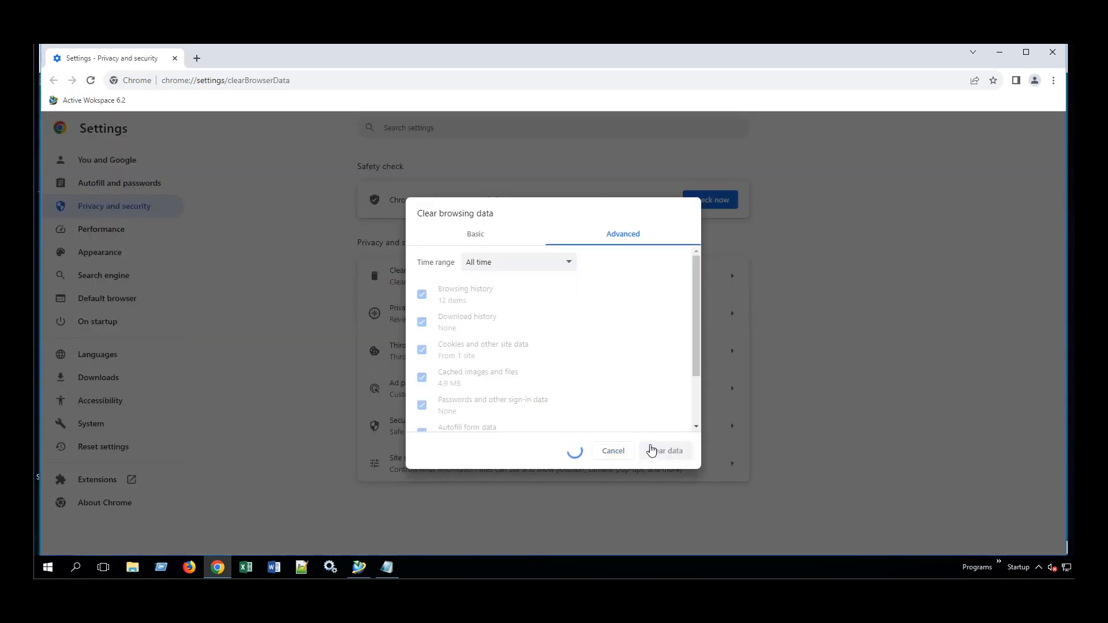
Restart Chrome and load the Active Workspace 6.2 sign-in page.
{"action": "left_click", "coordinate": [1053, 53]}
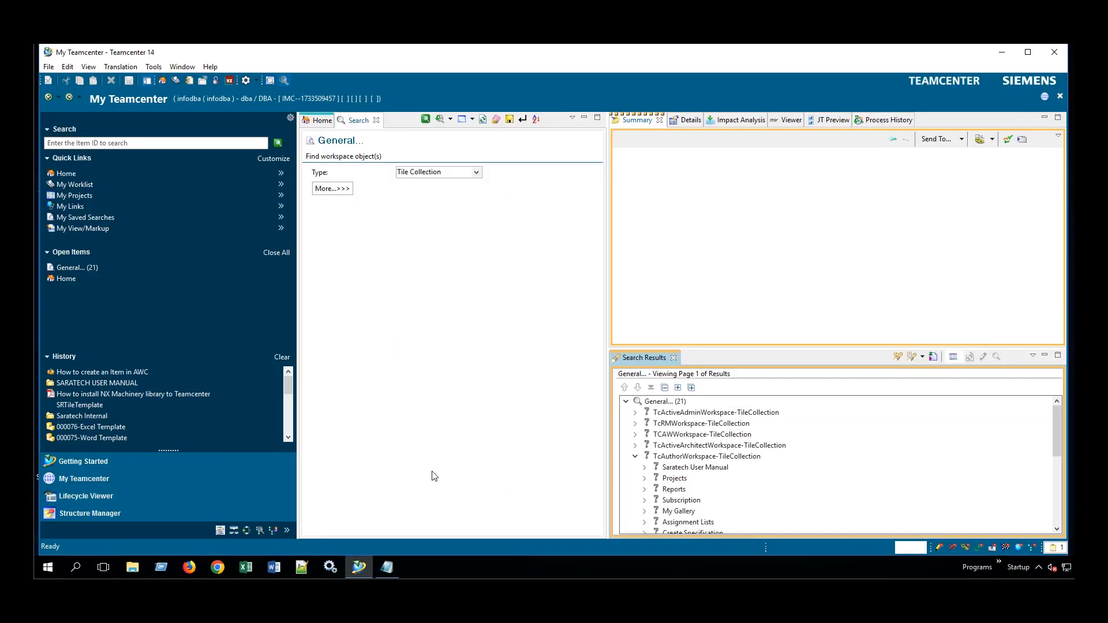
{"action": "left_click", "coordinate": [230, 560]}
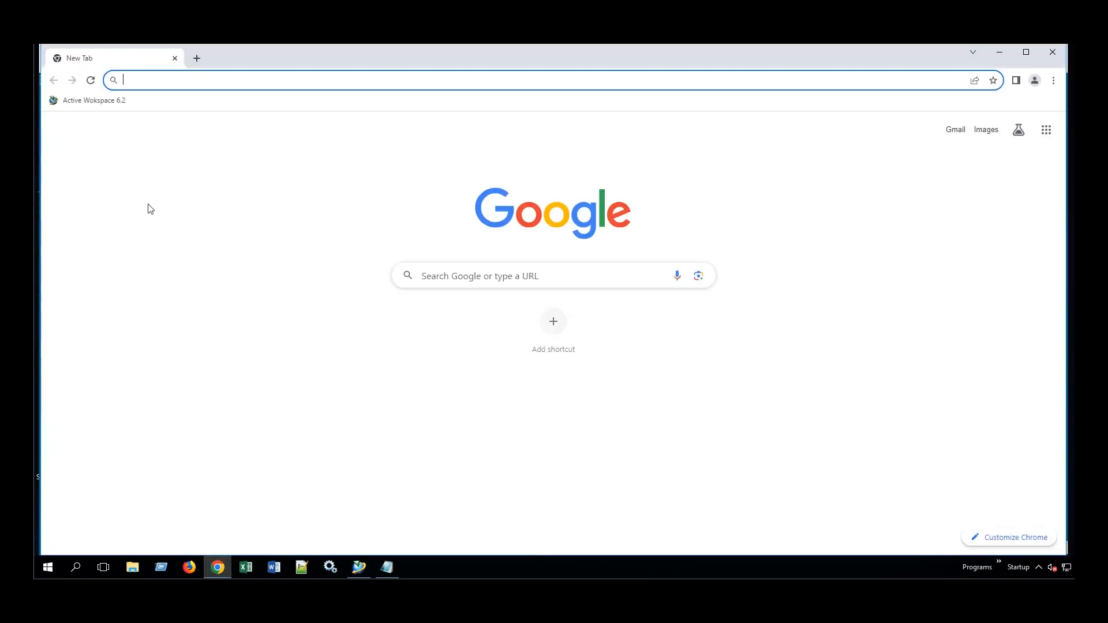
{"action": "left_click", "coordinate": [100, 102]}
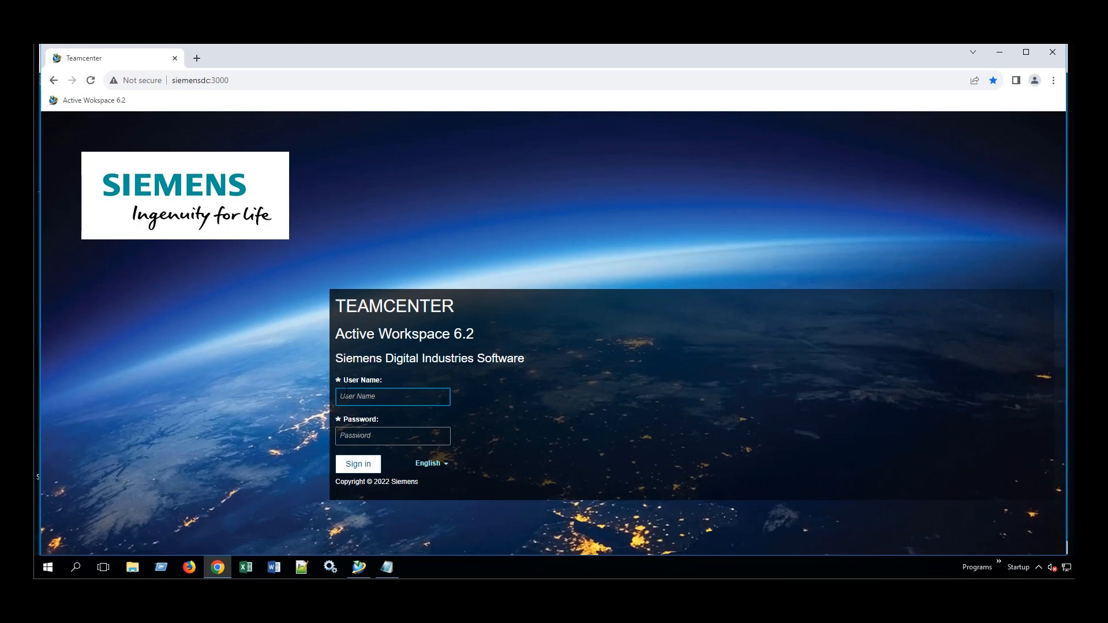
Sign back in to Active Workspace with the user name and password.
{"action": "type", "text": "infodba"}
{"action": "key", "text": "Tab"}
{"action": "type", "text": "in"}
{"action": "key", "text": "Return"}
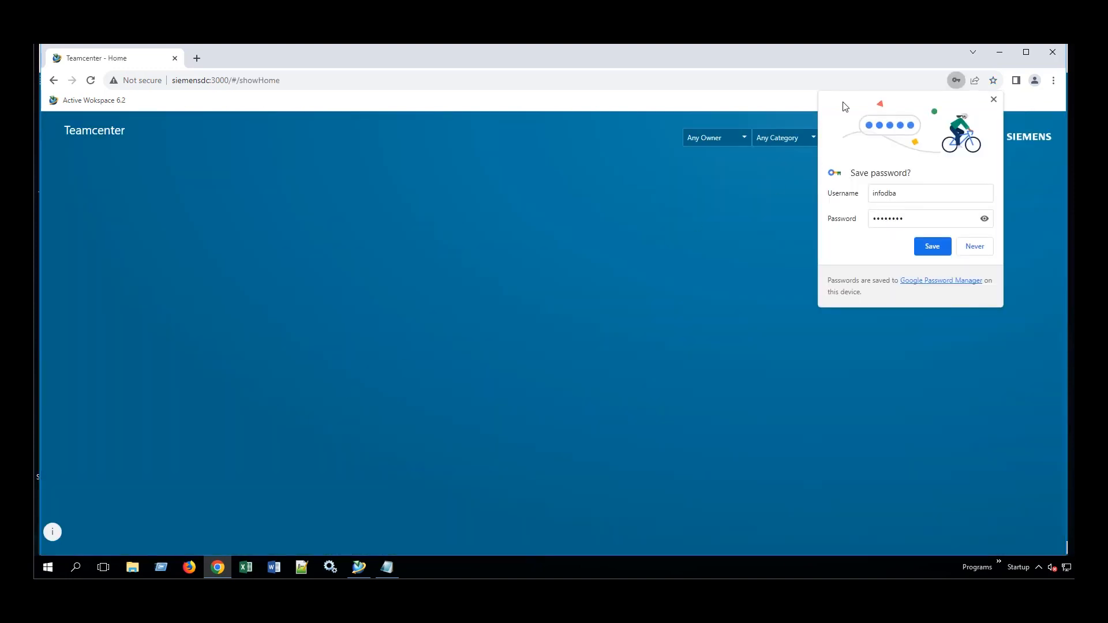
Dismiss the save-password prompt and open the SARATECH USER MANUAL tile in a new tab.
{"action": "left_click", "coordinate": [994, 99]}
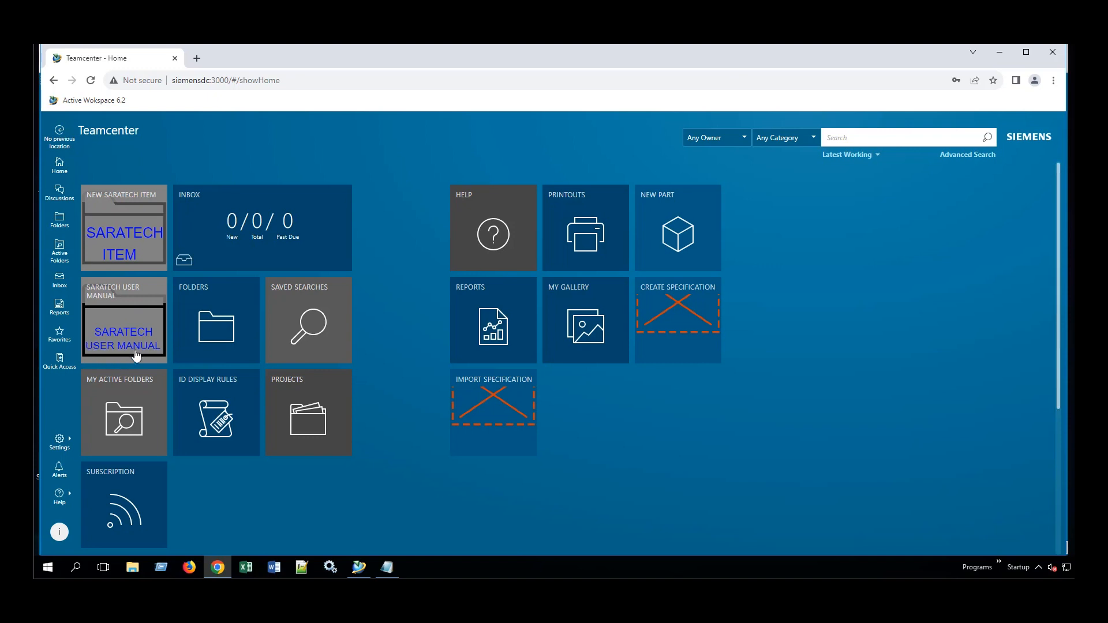
{"action": "left_click", "coordinate": [130, 321]}
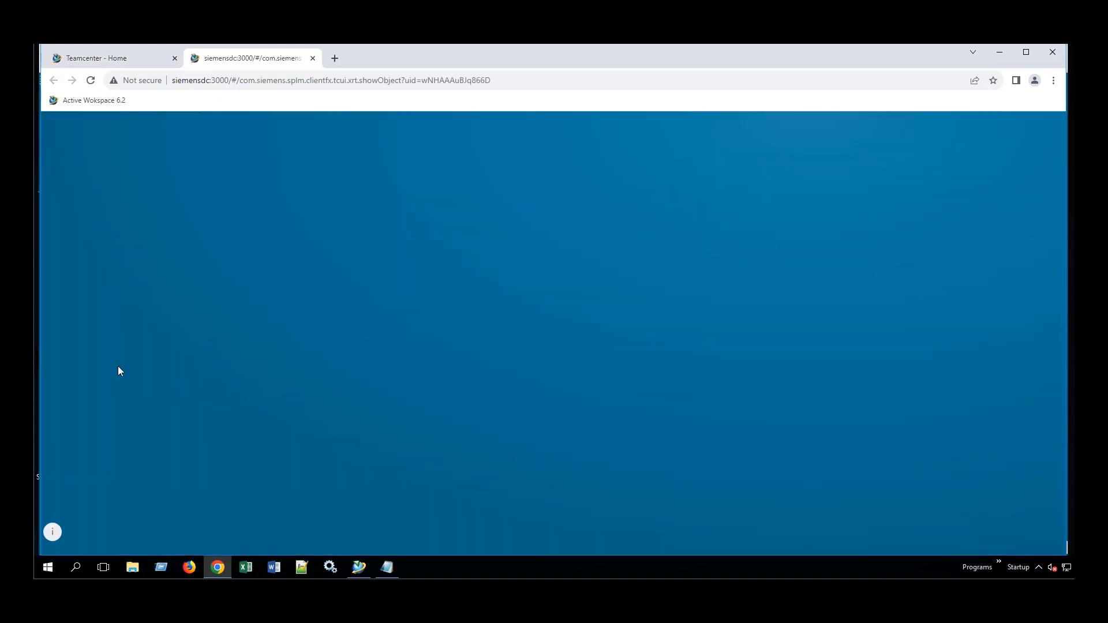